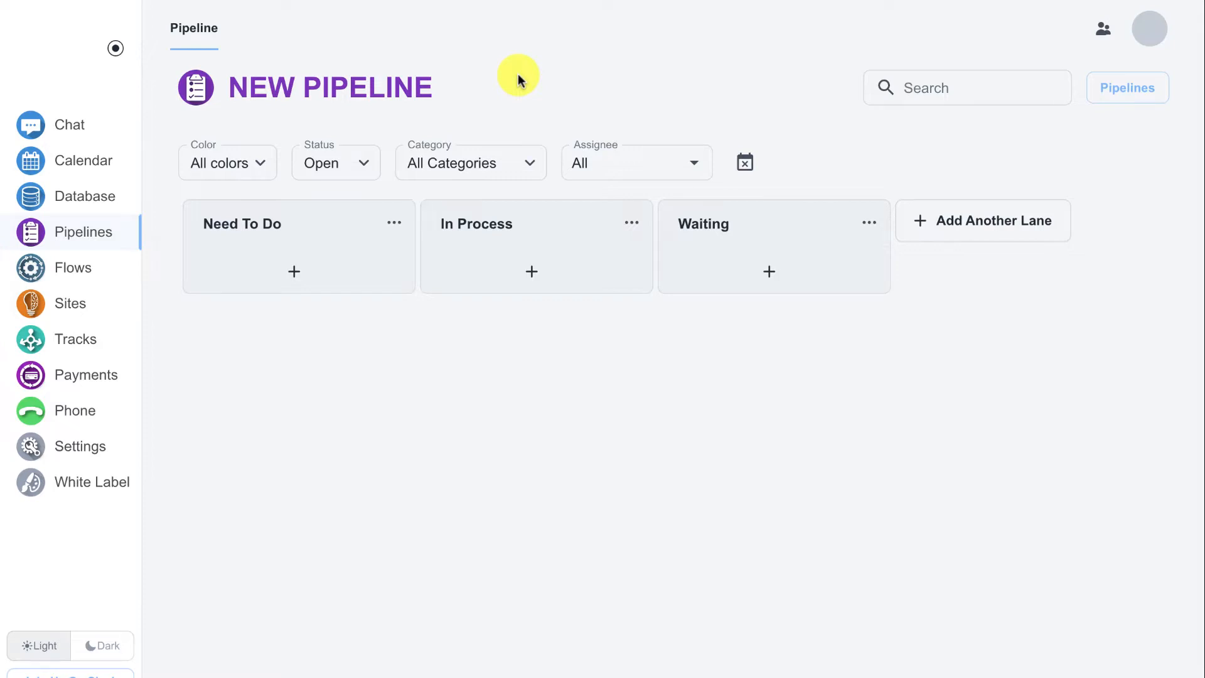
Create a new board named "Sales Pipeline" with the pipeline type Opportunity and save it
left_click(1119, 96)
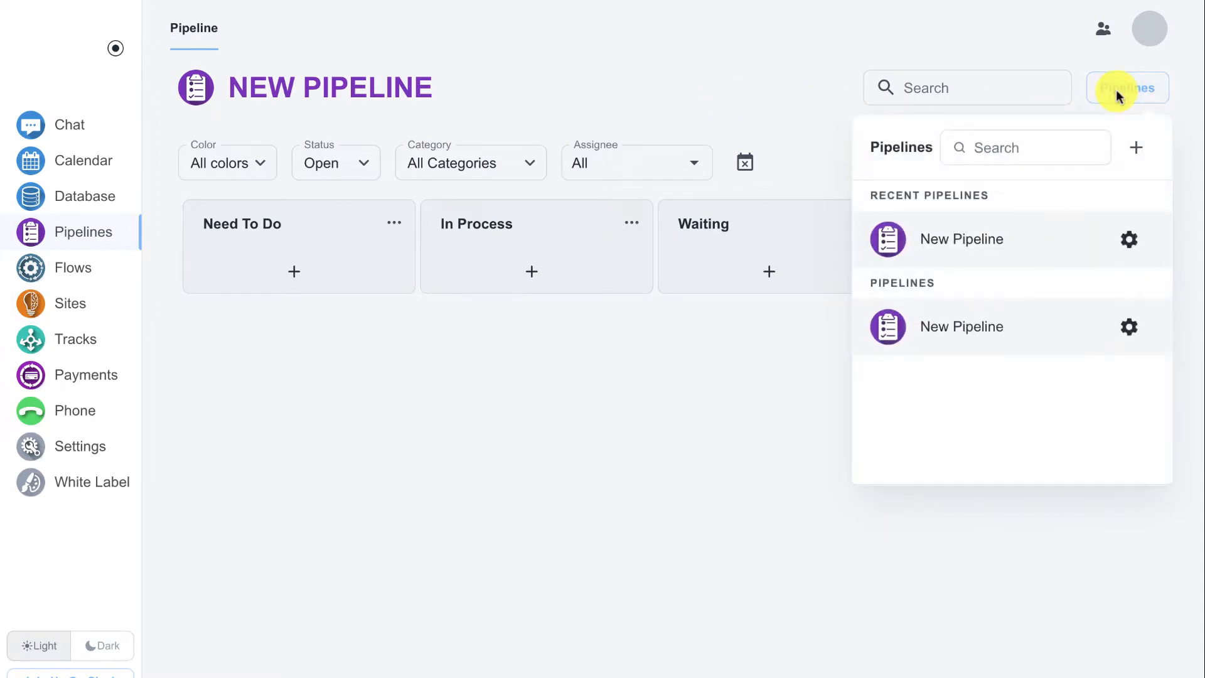
left_click(1136, 154)
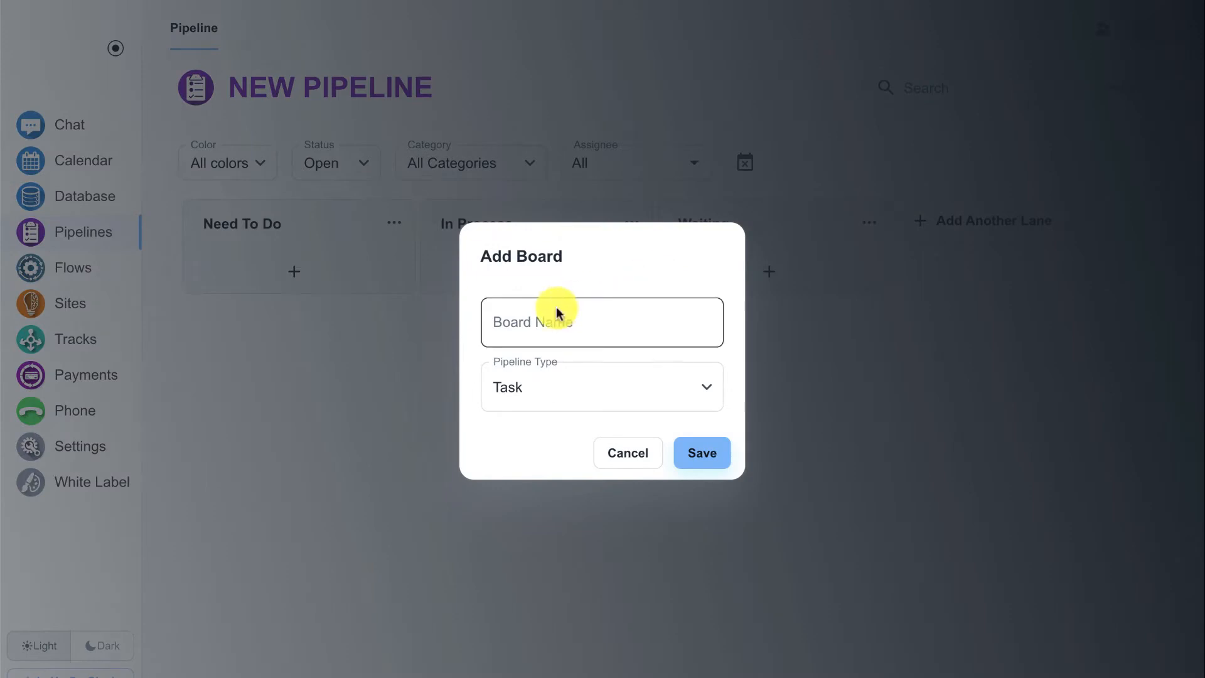
left_click(557, 309)
type("Sales Pipeline")
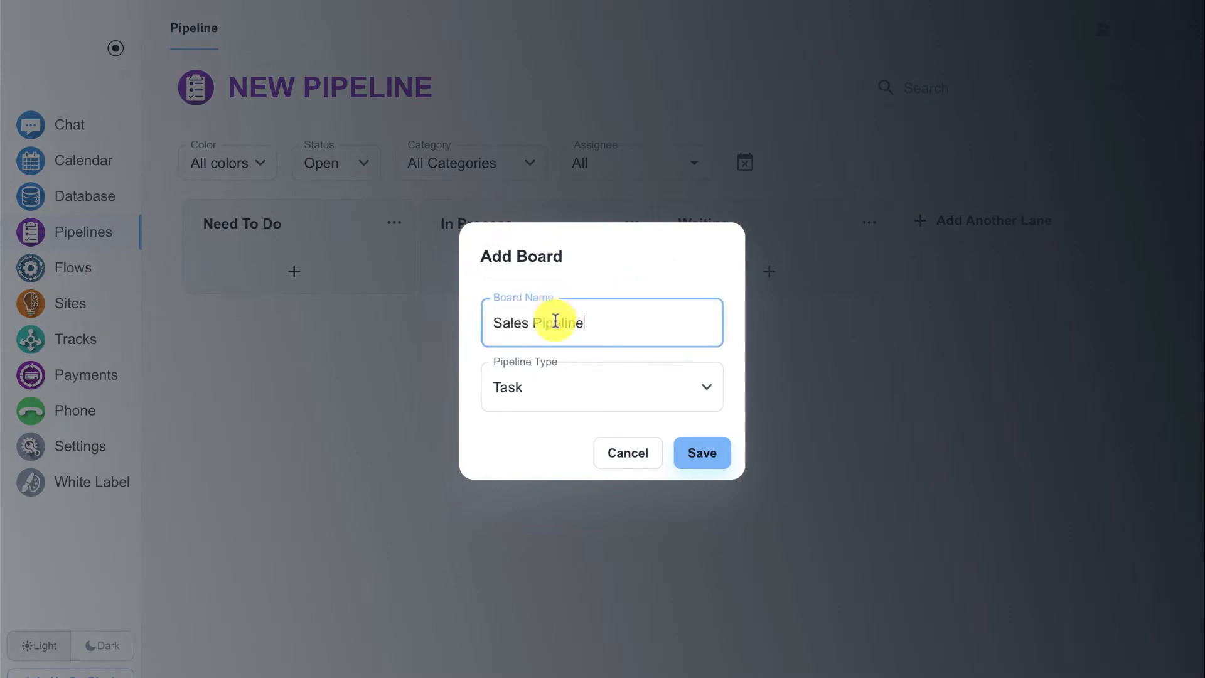
left_click(550, 386)
left_click(541, 463)
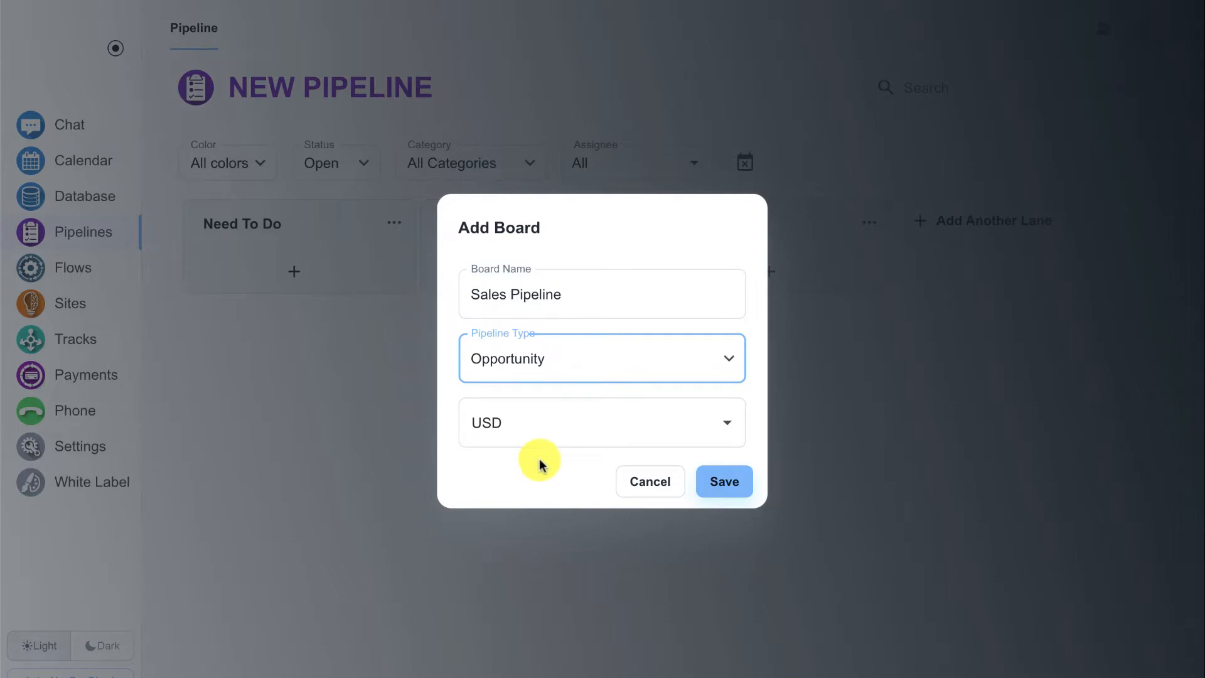
left_click(711, 484)
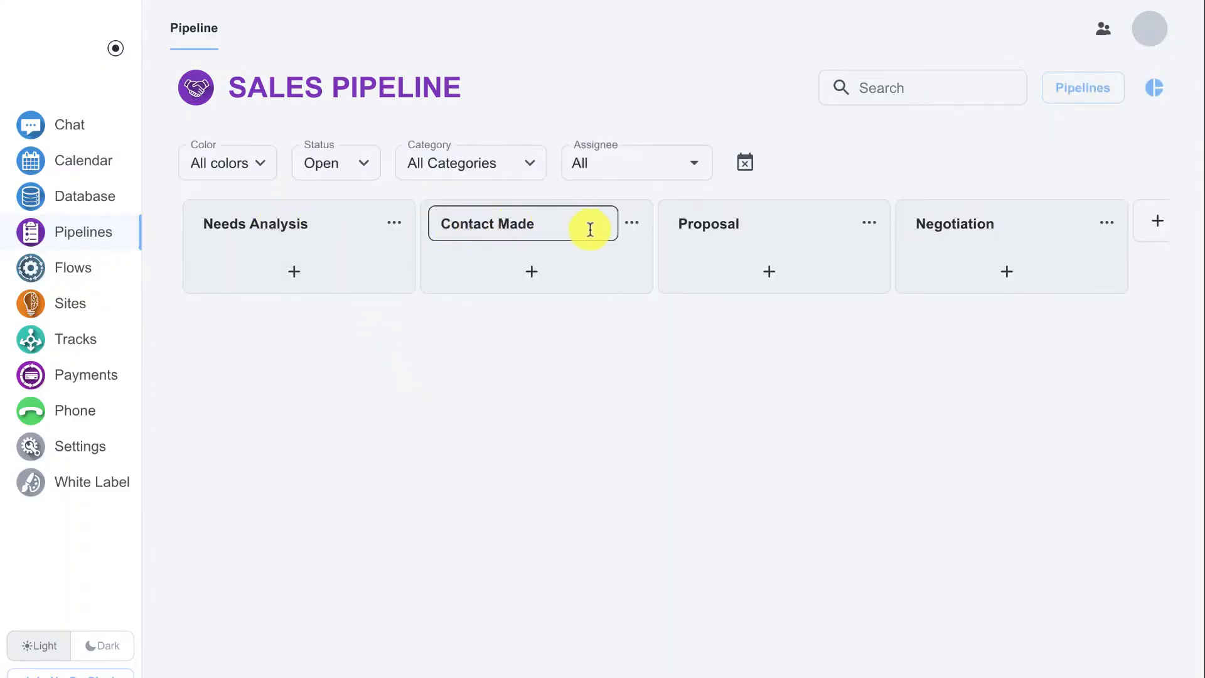
Rename the Needs Analysis lane to "Need to Call"
left_click(306, 222)
triple_click(309, 223)
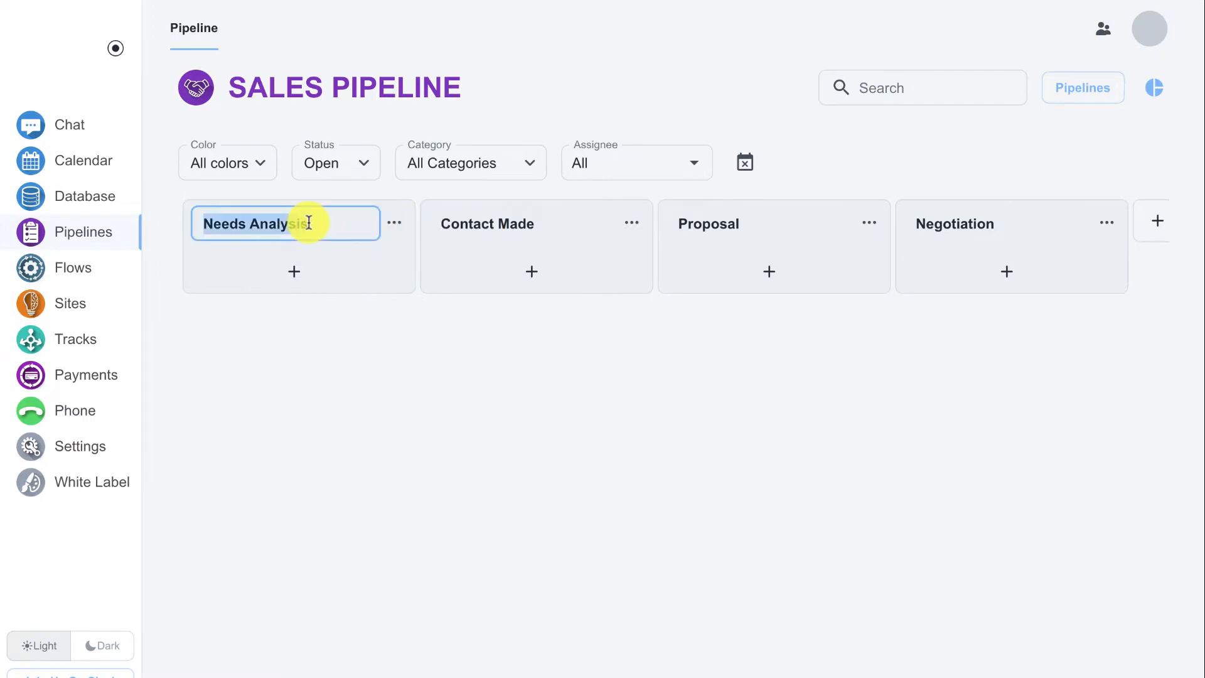
type("Need to Call")
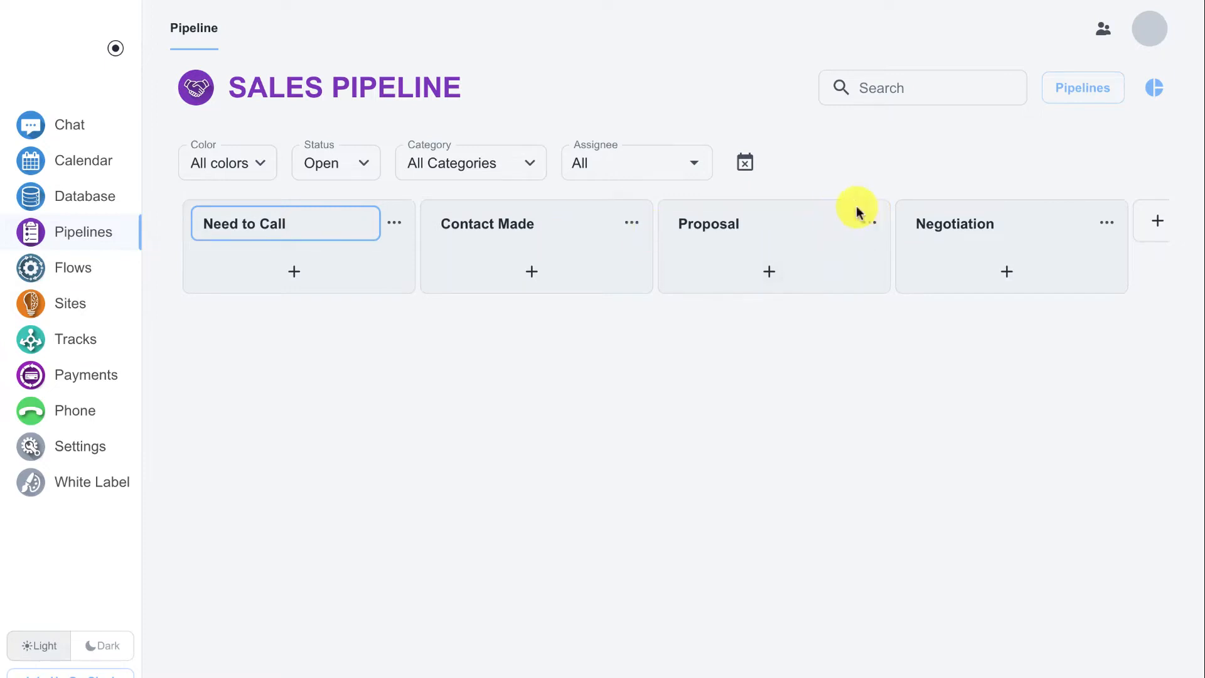
Move the Proposal lane ahead of the Contact Made lane
left_click_drag(861, 213, 609, 214)
scroll(1074, 232, "right", 3)
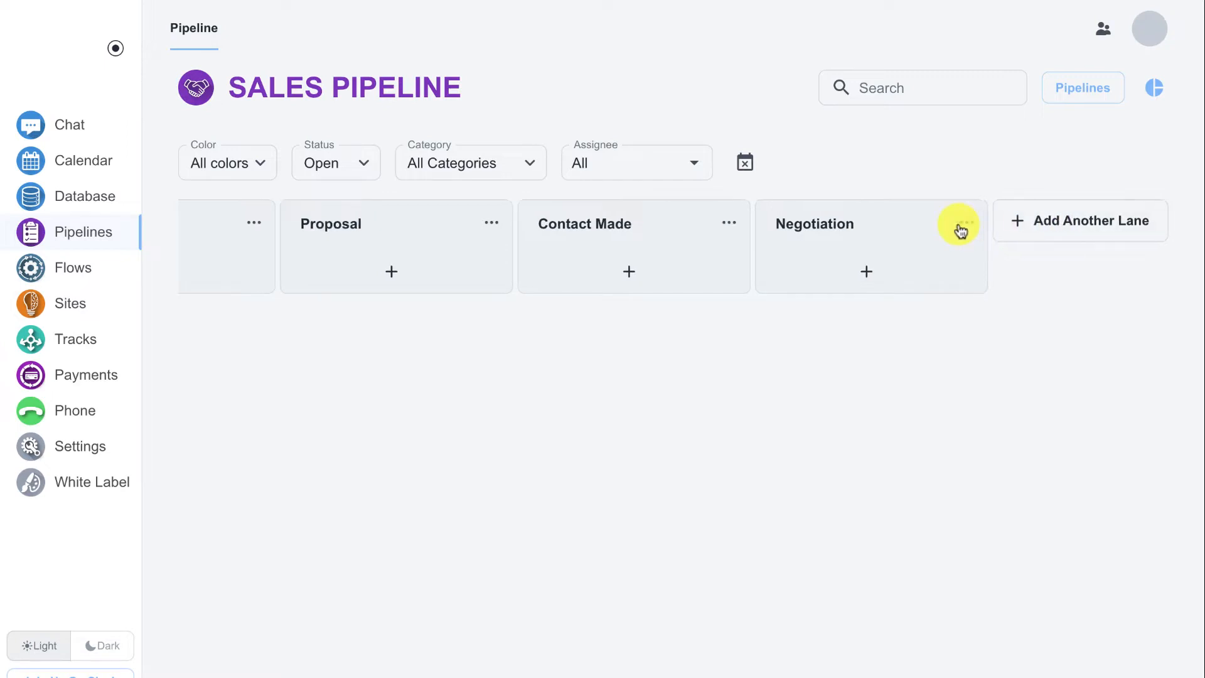
scroll(957, 230, "left", 3)
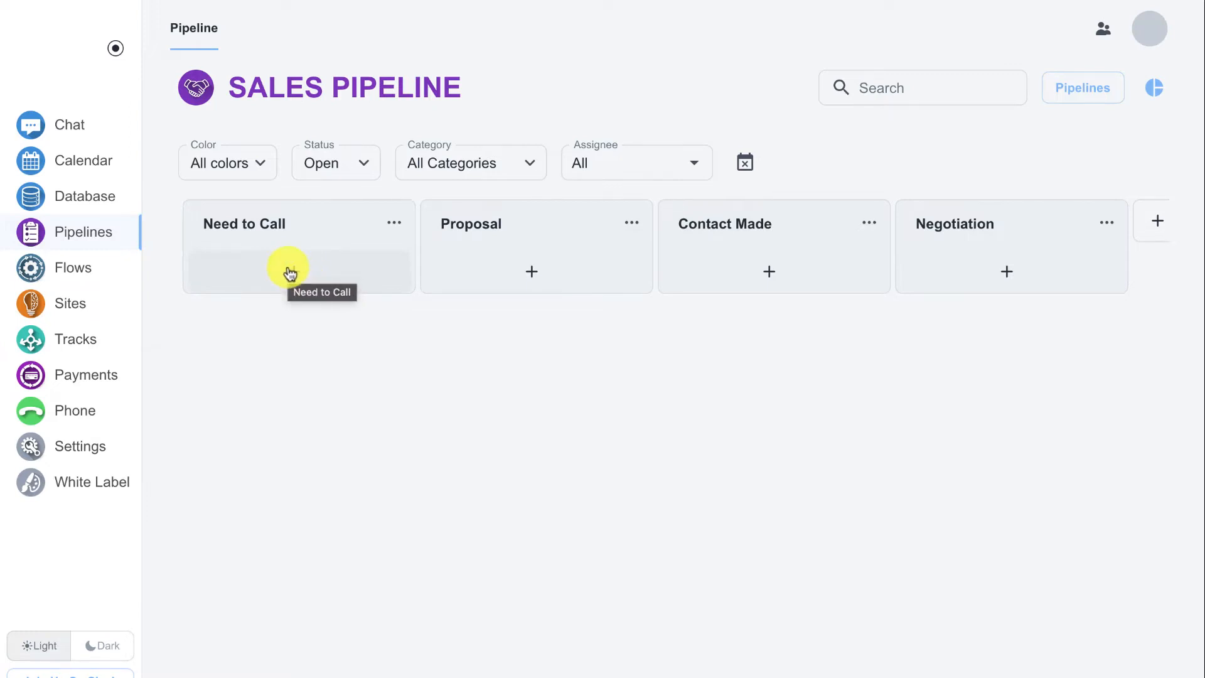
Add an opportunity card titled with the contact's full name to the Need to Call lane
left_click(289, 270)
type("Joe Smith")
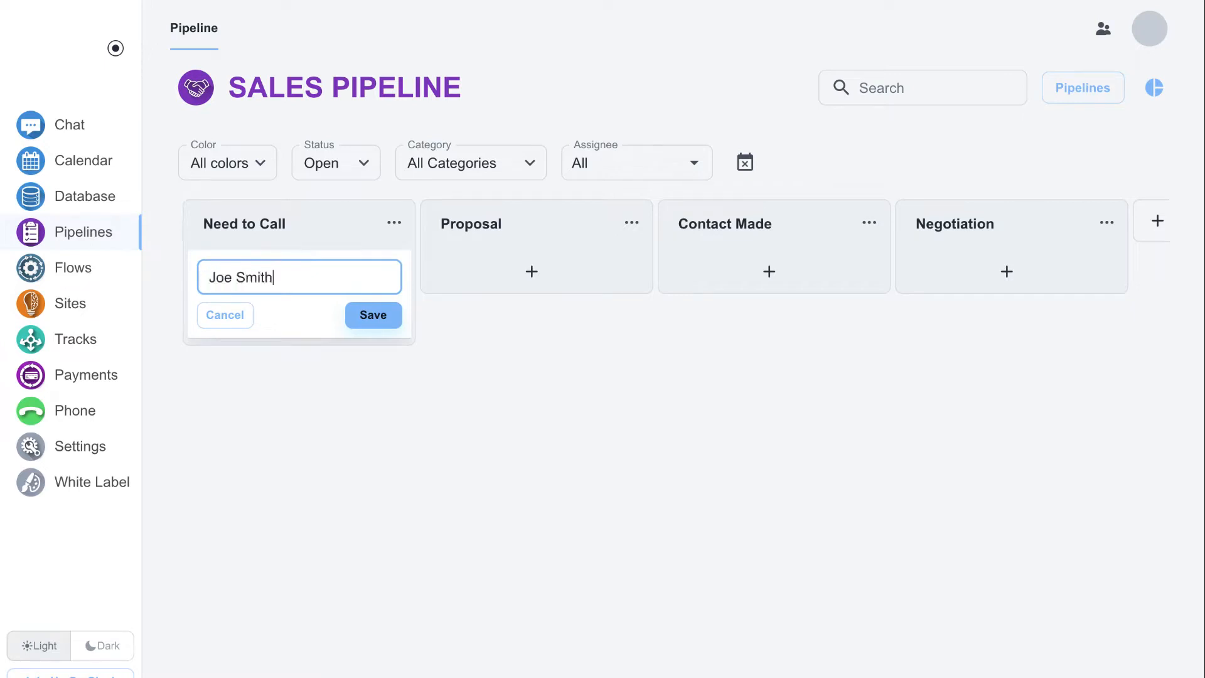
key("Return")
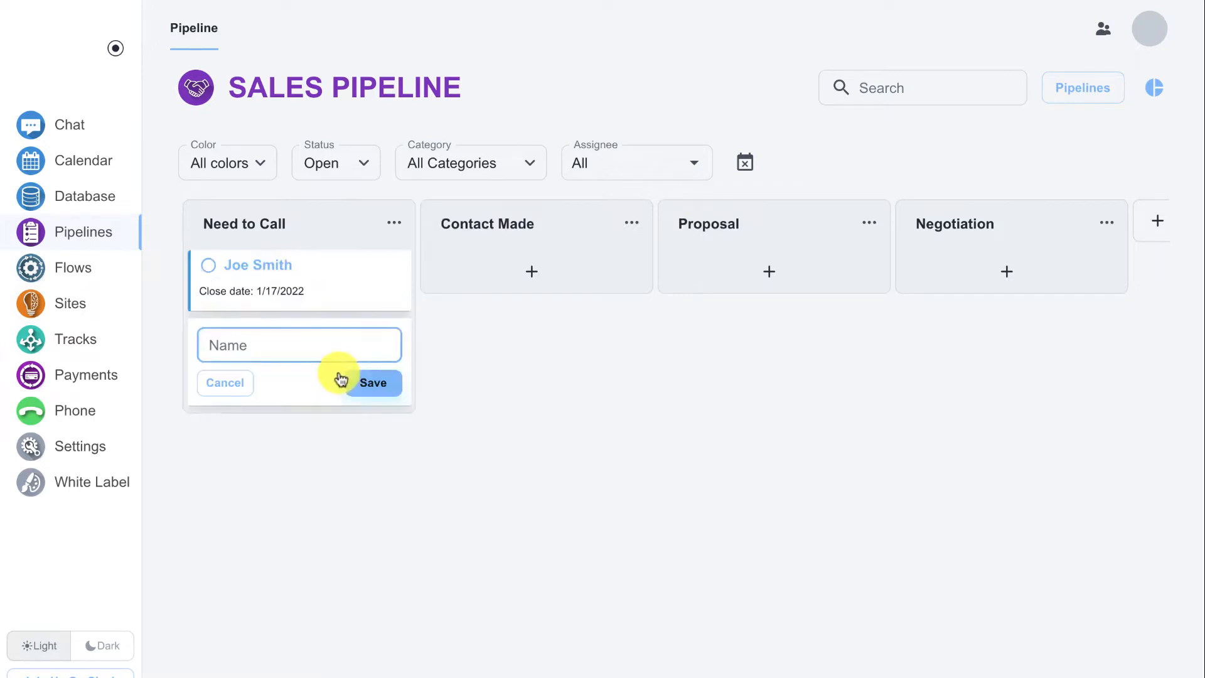
left_click_drag(333, 299, 295, 247)
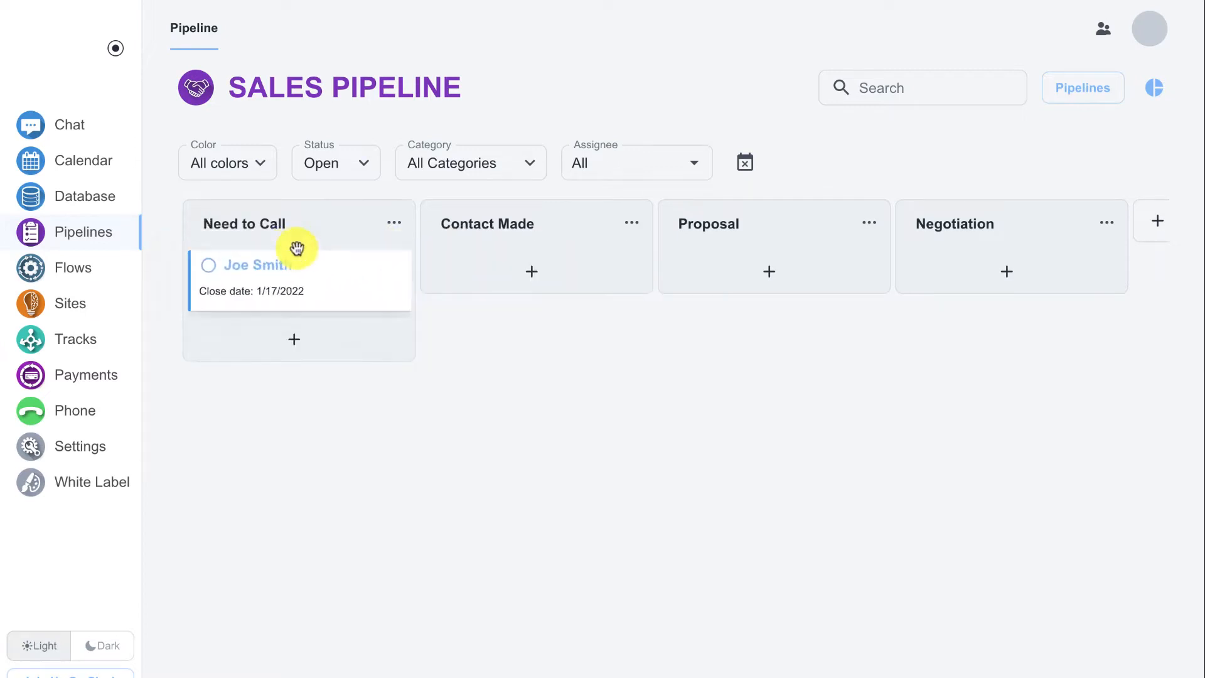
Open the new card's details and look through its fields and the available opportunity sources
left_click(268, 267)
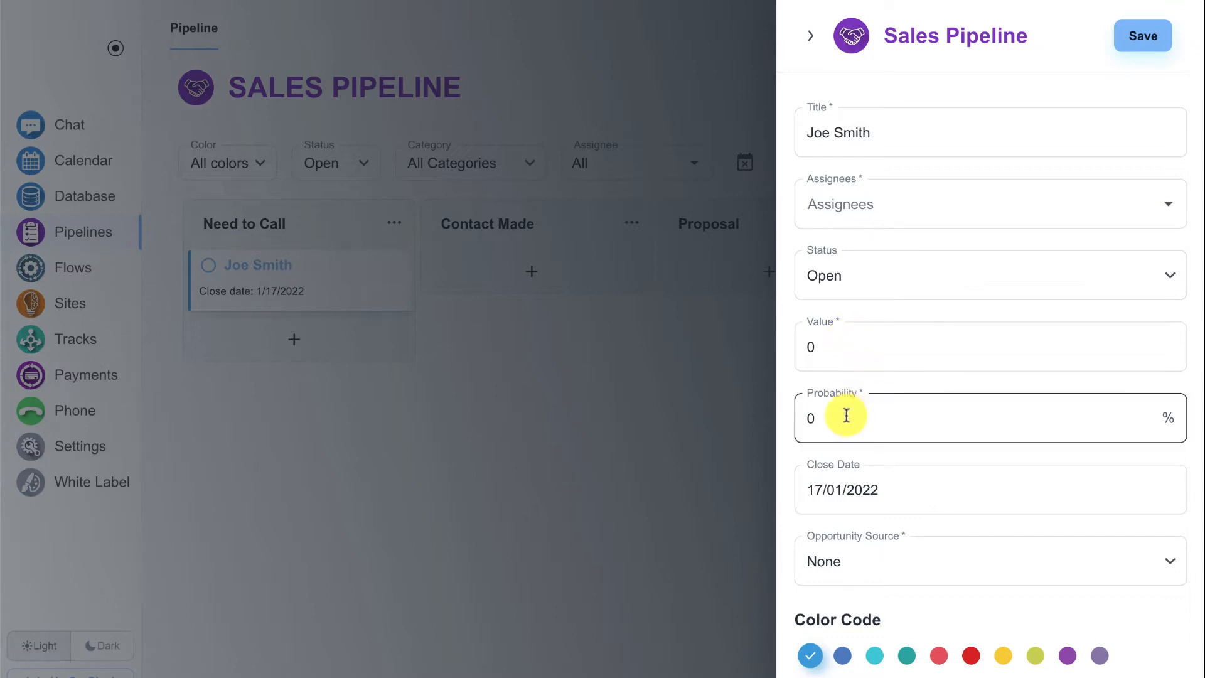
scroll(867, 399, "down", 3)
left_click(916, 376)
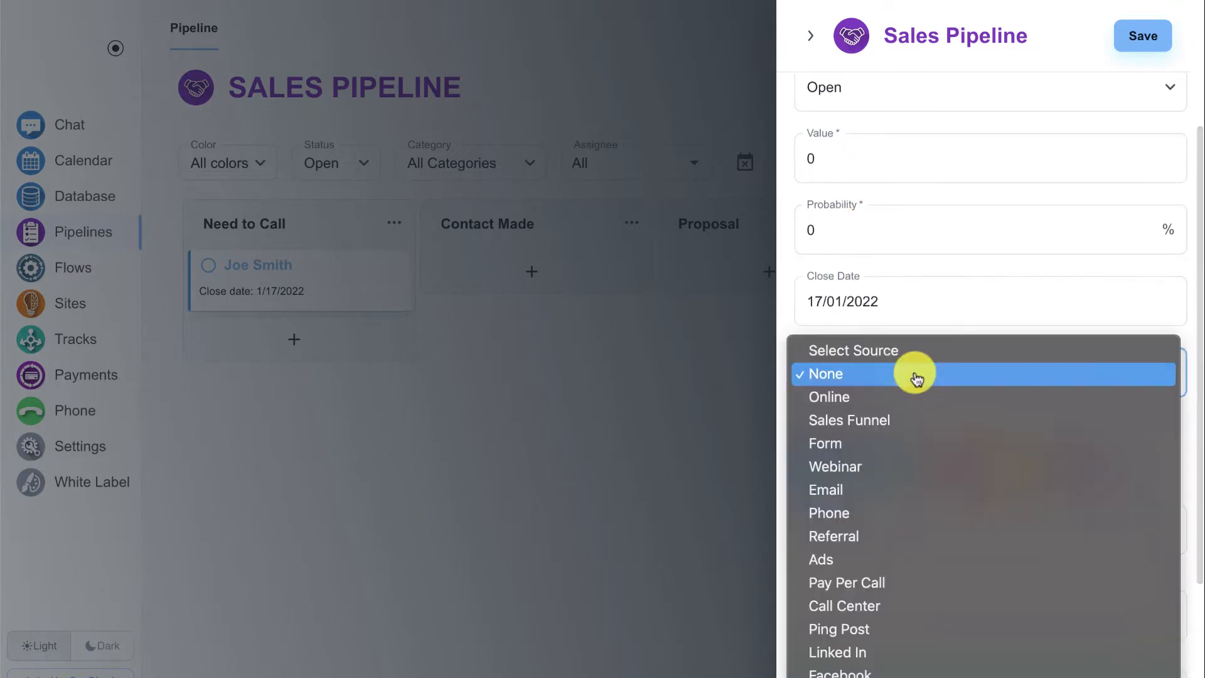
left_click(785, 319)
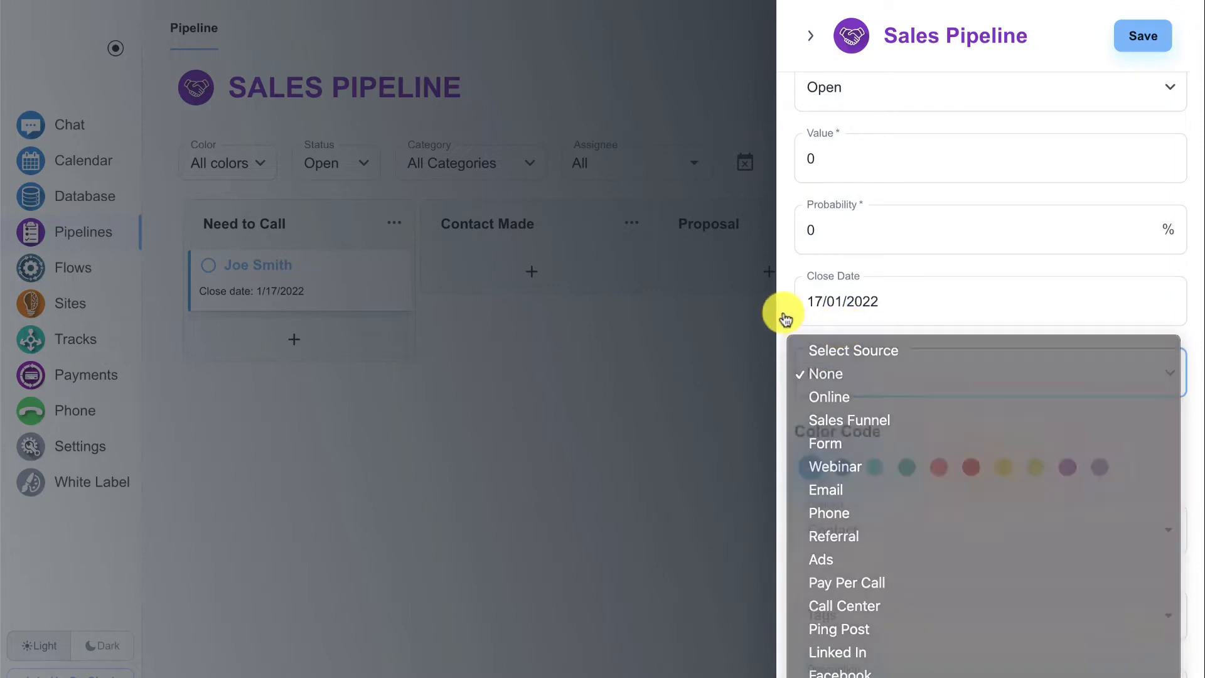
scroll(824, 364, "down", 3)
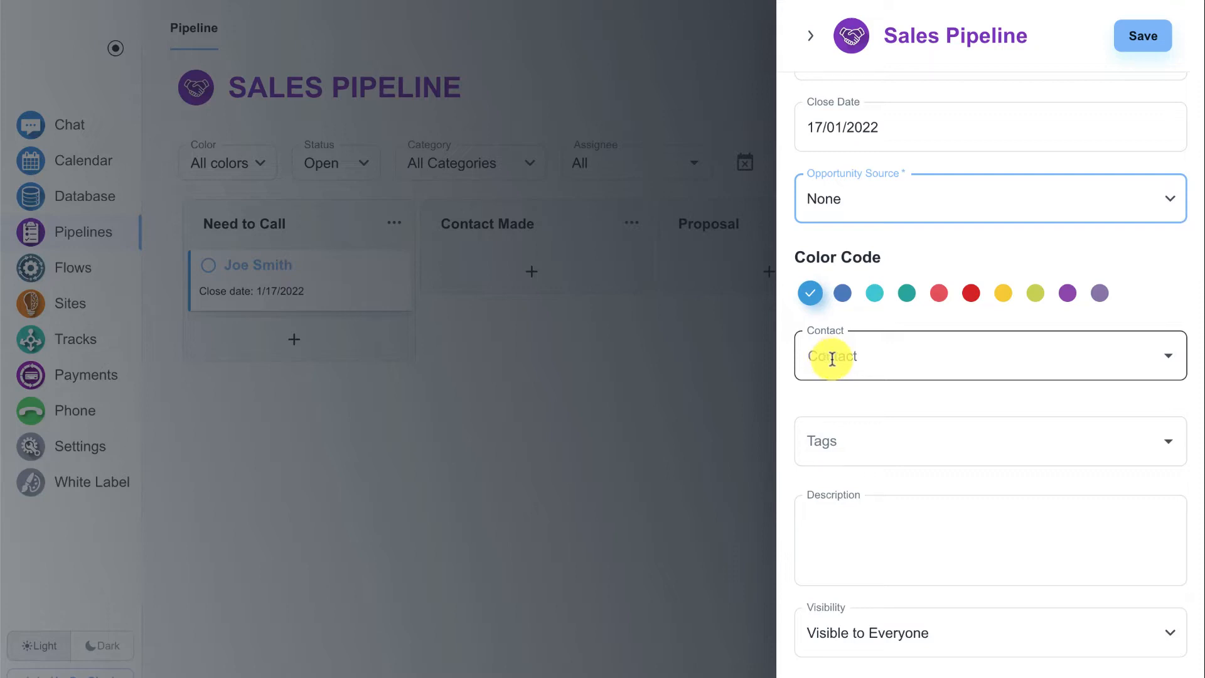
left_click(832, 358)
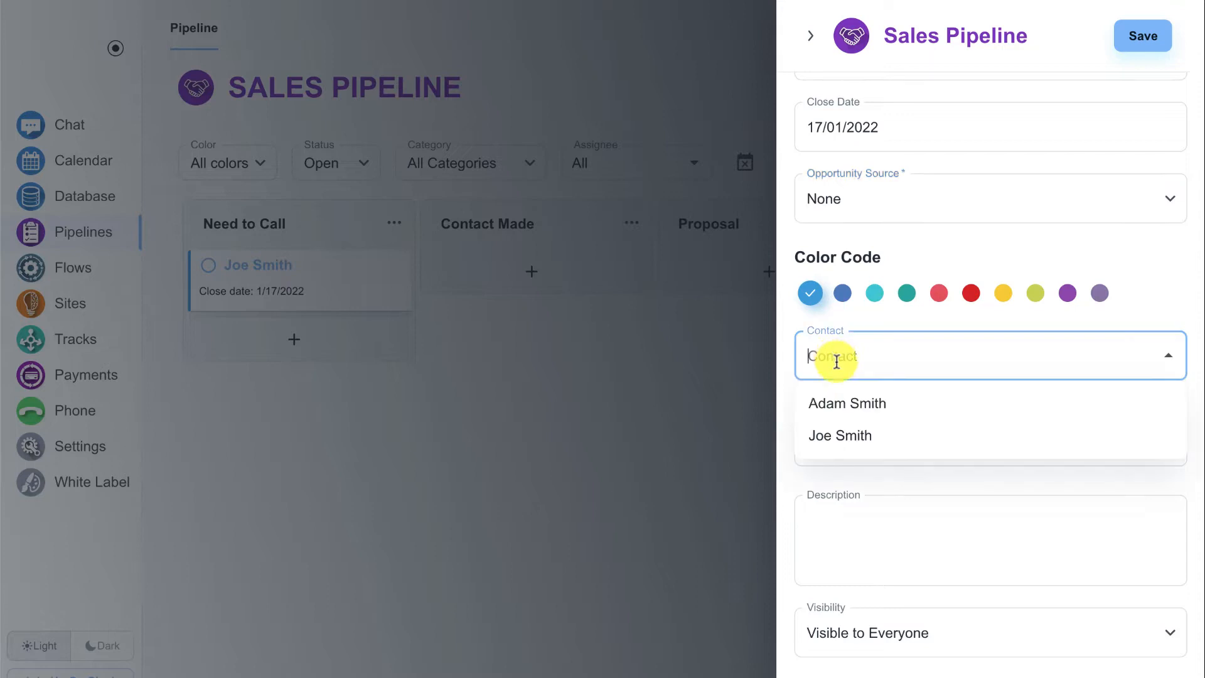
left_click(849, 404)
left_click(929, 363)
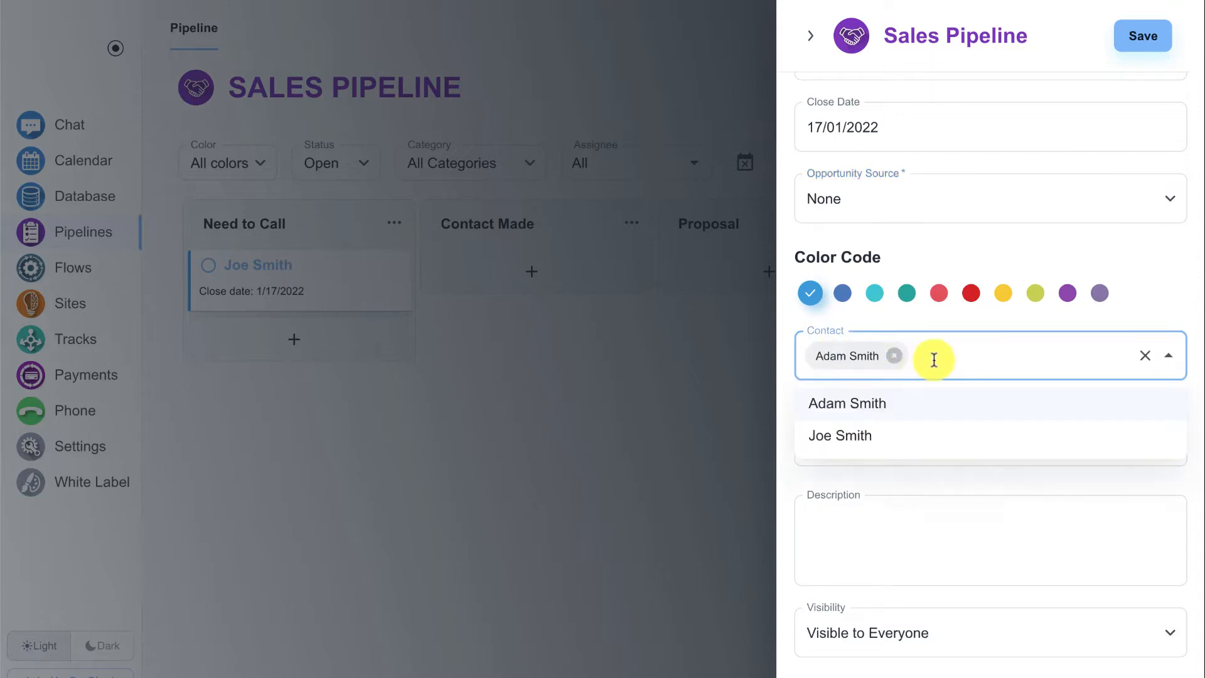
left_click(885, 438)
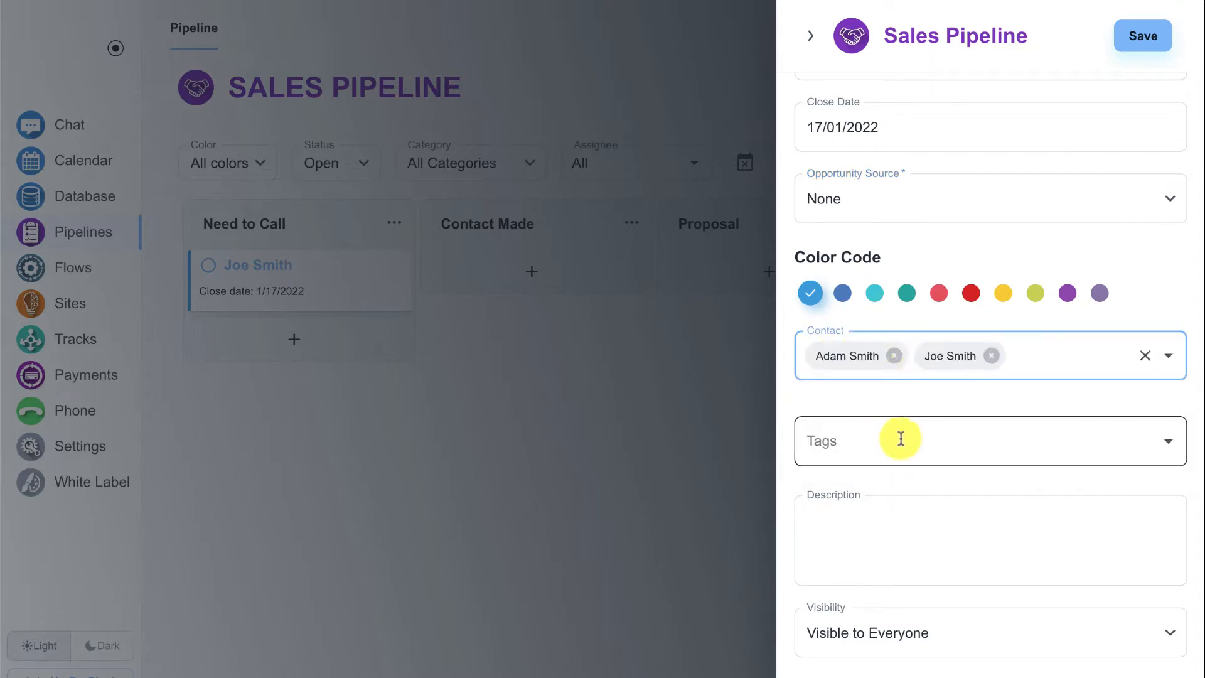
left_click(1147, 357)
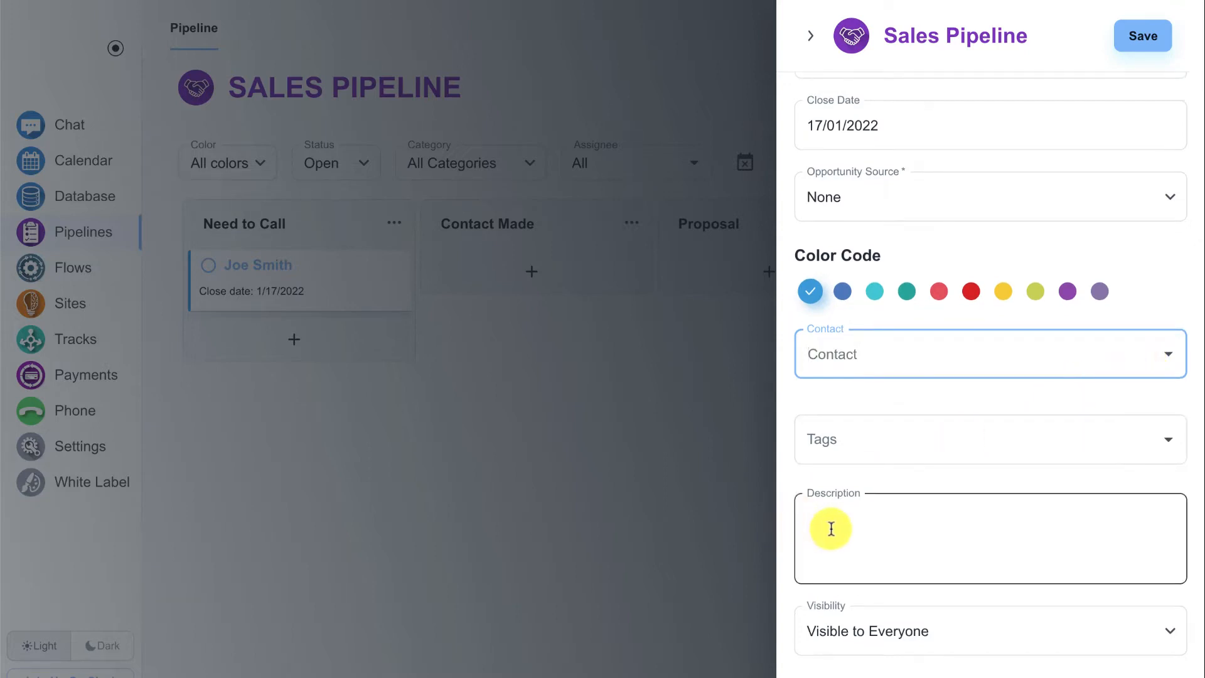
Review the card's visibility options, keep Visible to Everyone, and save the card
left_click(904, 638)
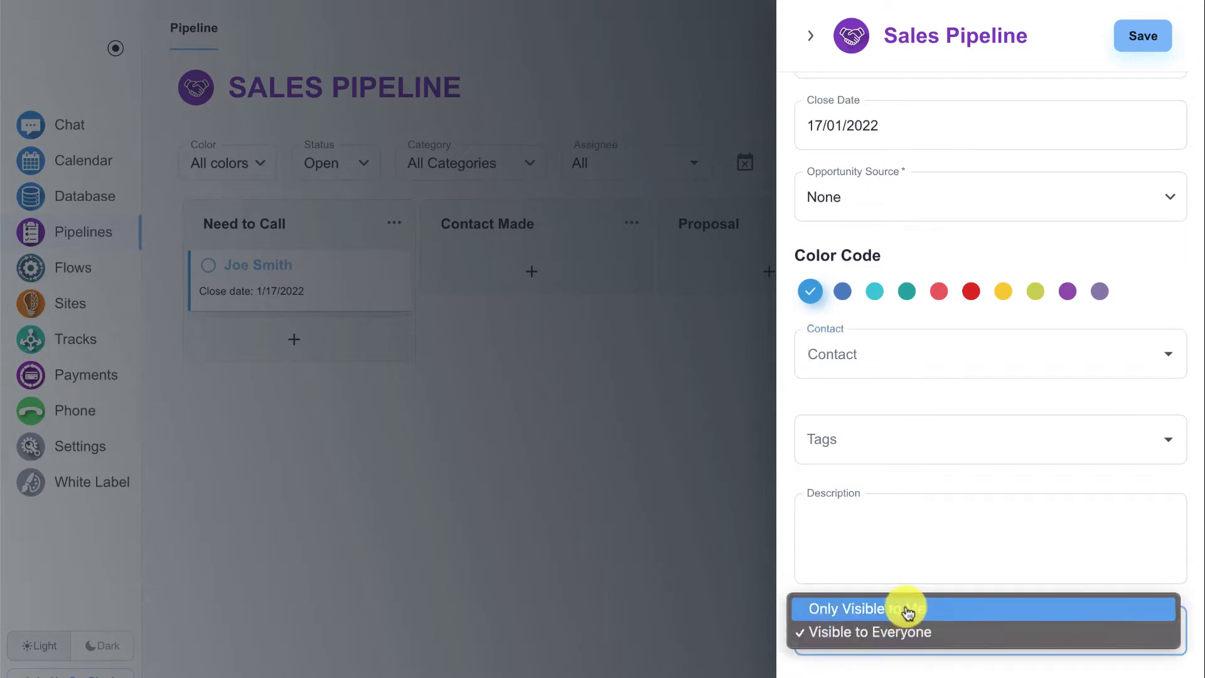
left_click(907, 548)
scroll(950, 484, "up", 6)
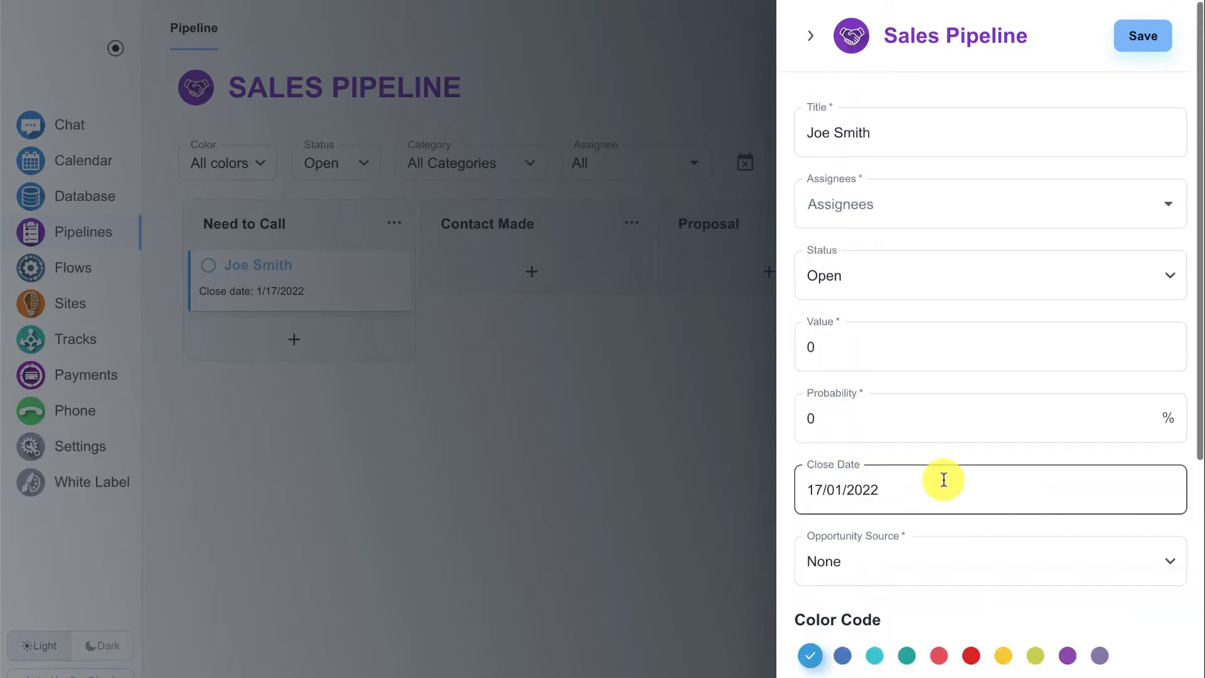
left_click(1132, 41)
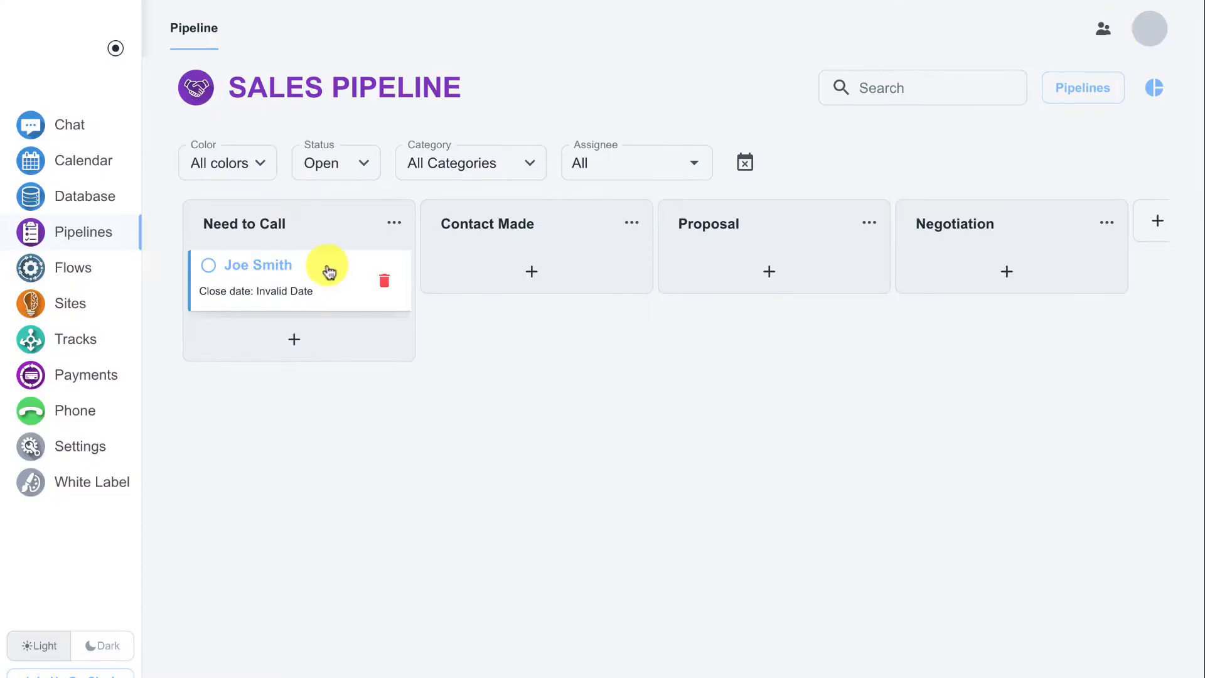
Reopen the card in the Need to Call lane, set its close date to 15/01/2022 and save it
left_click(314, 271)
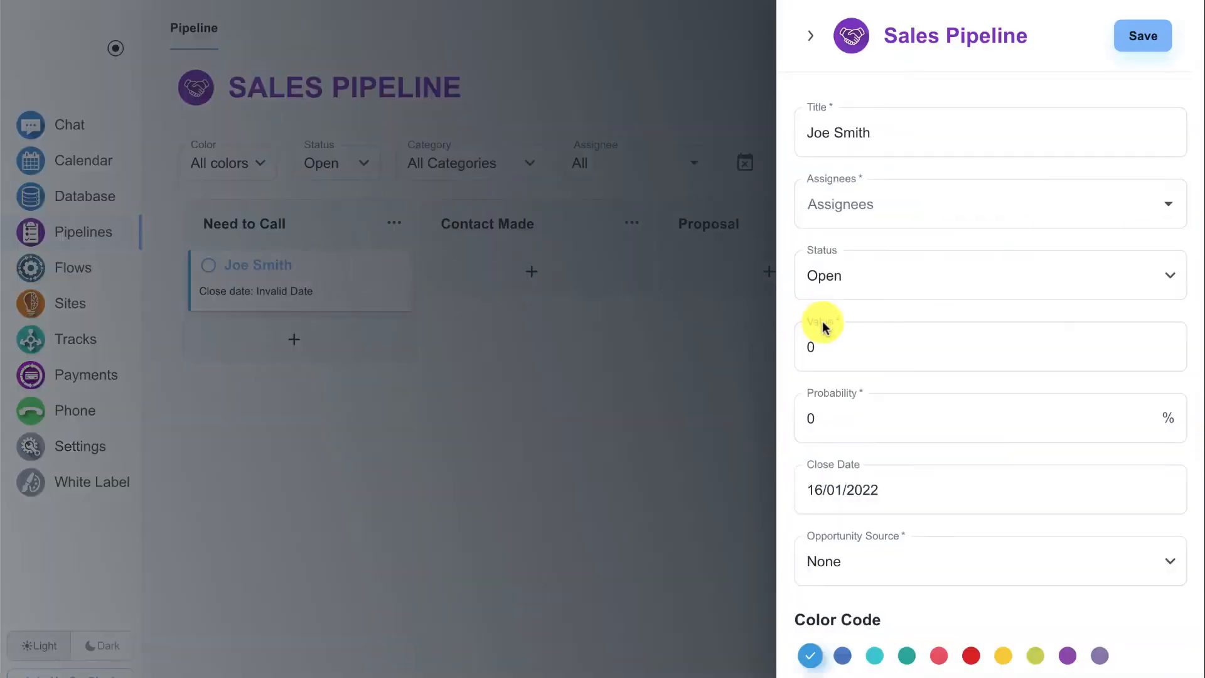
left_click(855, 490)
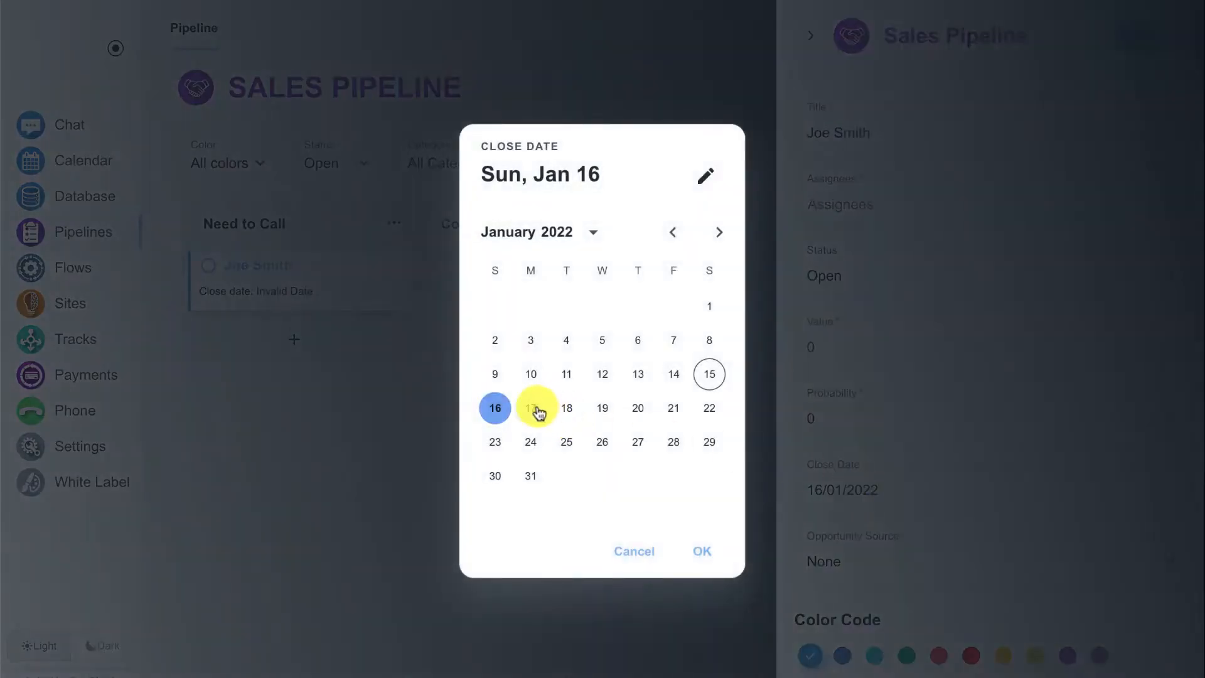
left_click(701, 550)
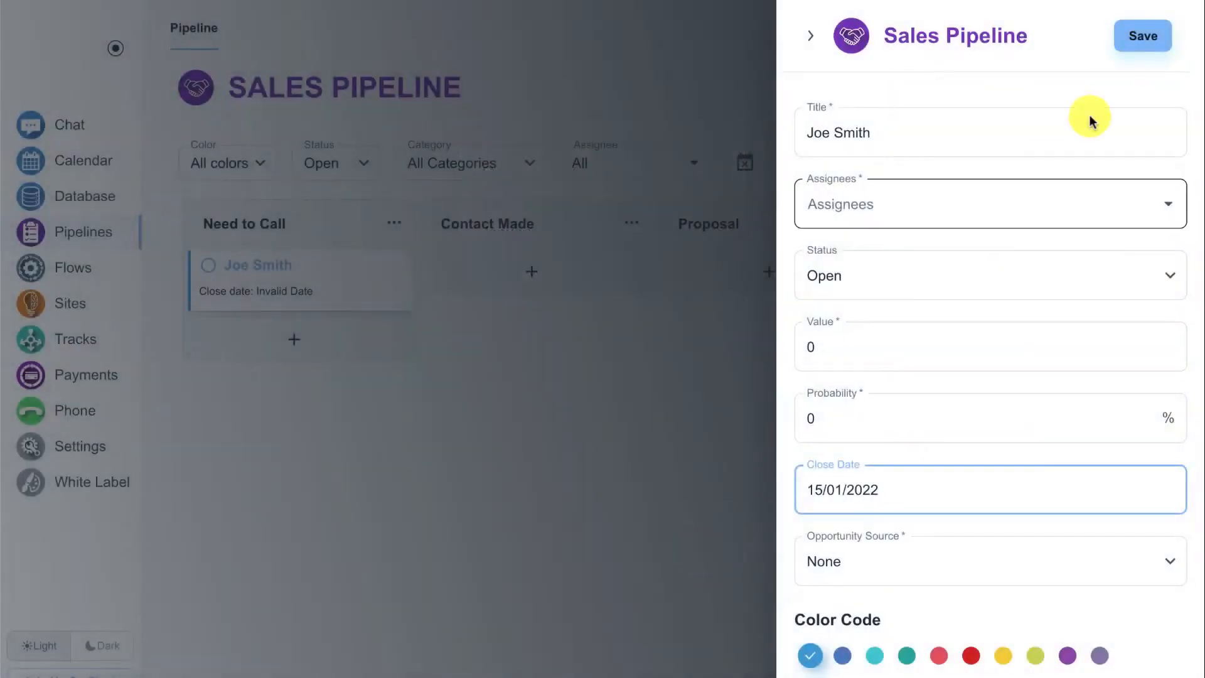
left_click(1136, 44)
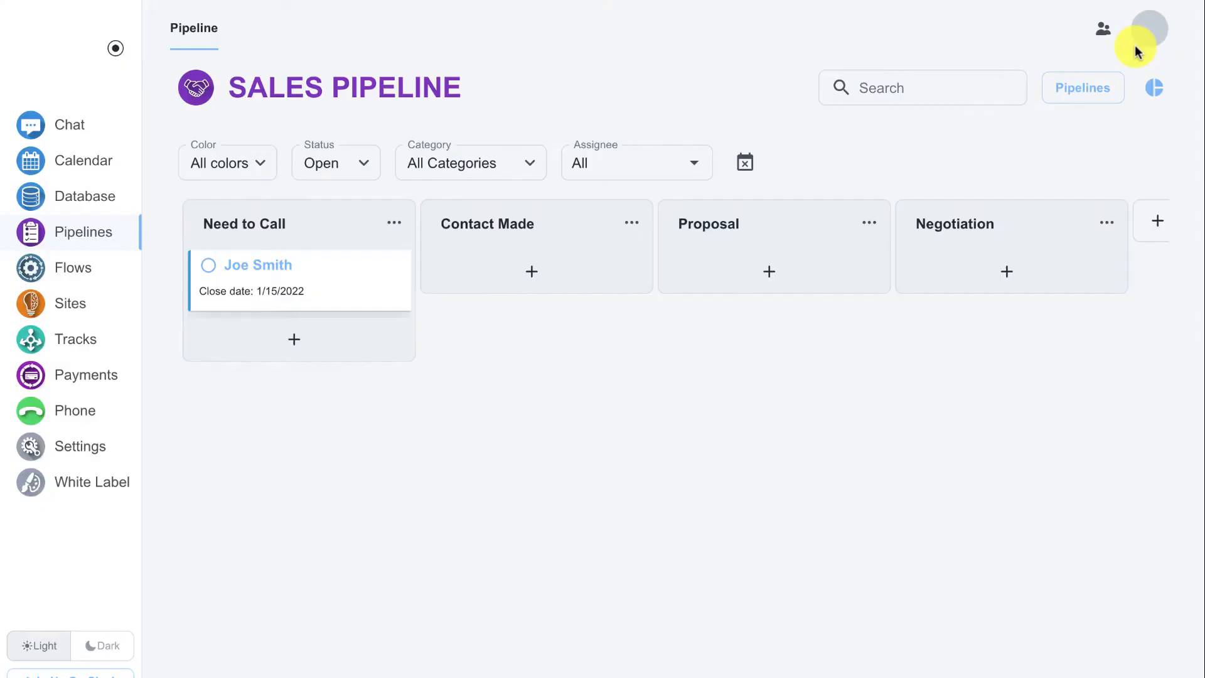
Examine the board in the calendar column view, including the color filter choices, and return to the custom columns view
left_click(747, 165)
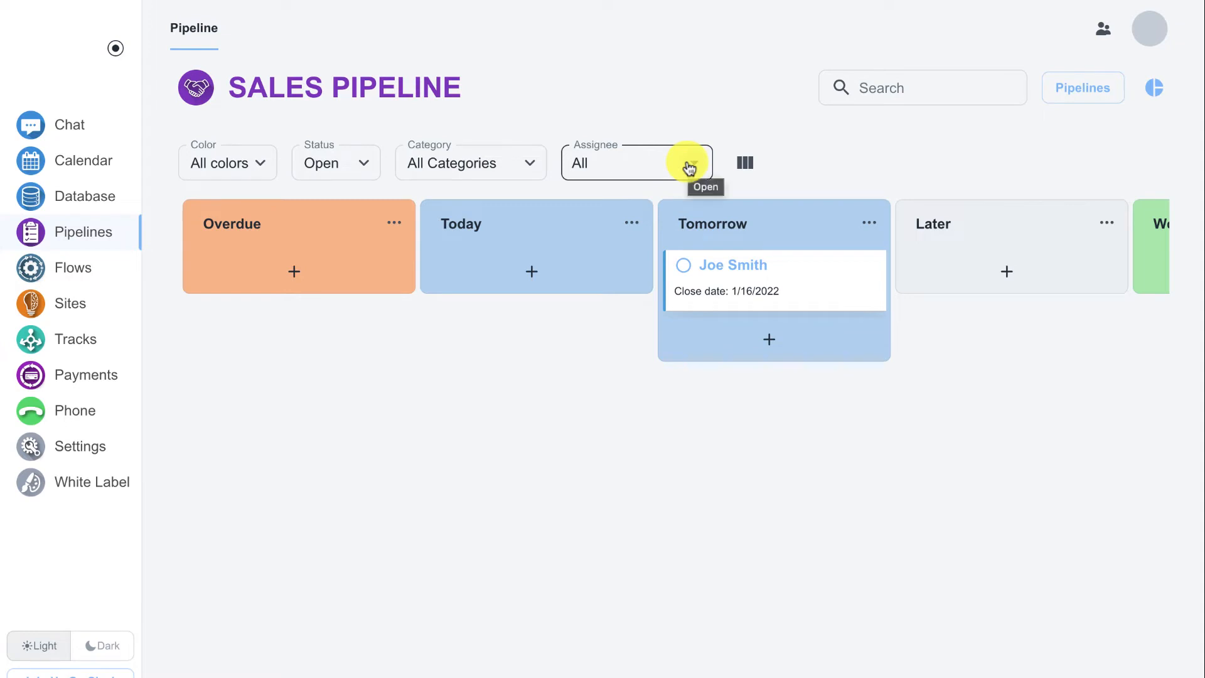
left_click(262, 163)
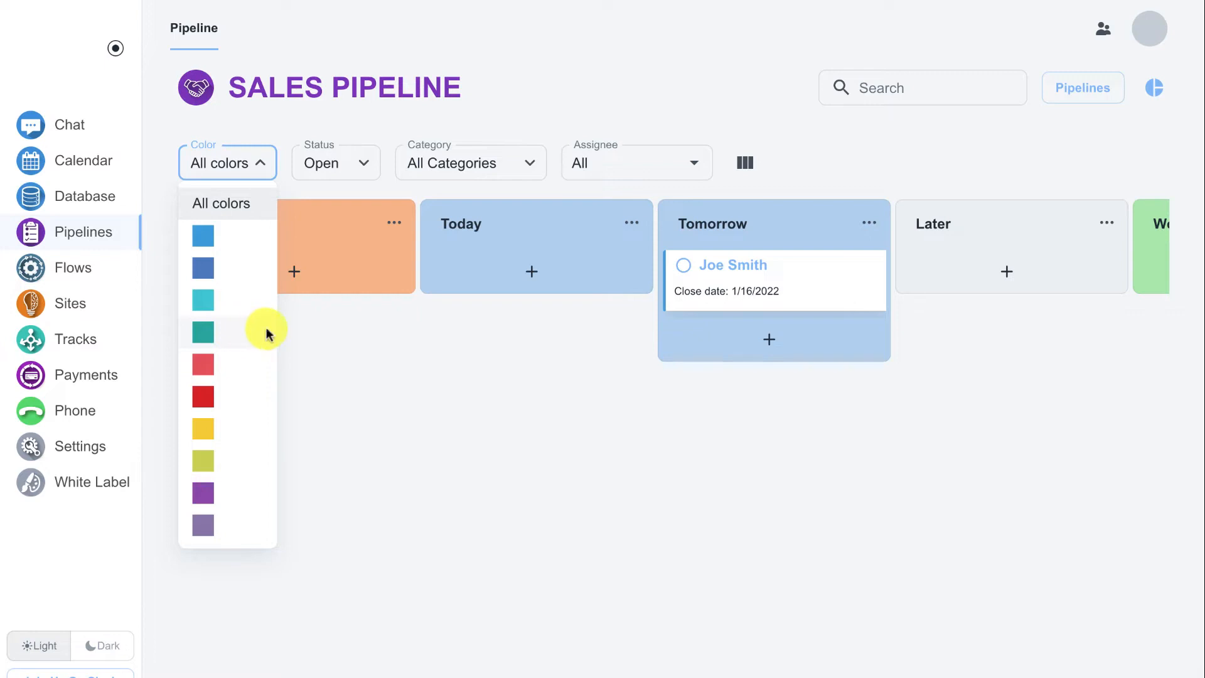
left_click(306, 333)
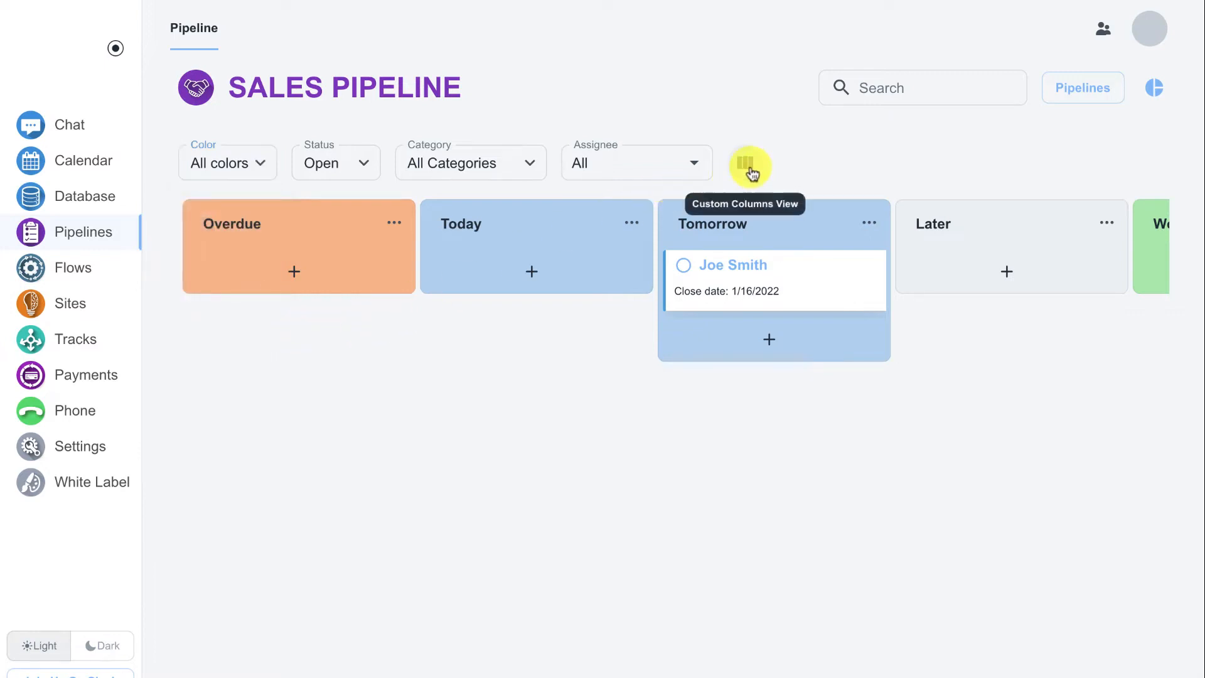
left_click(746, 166)
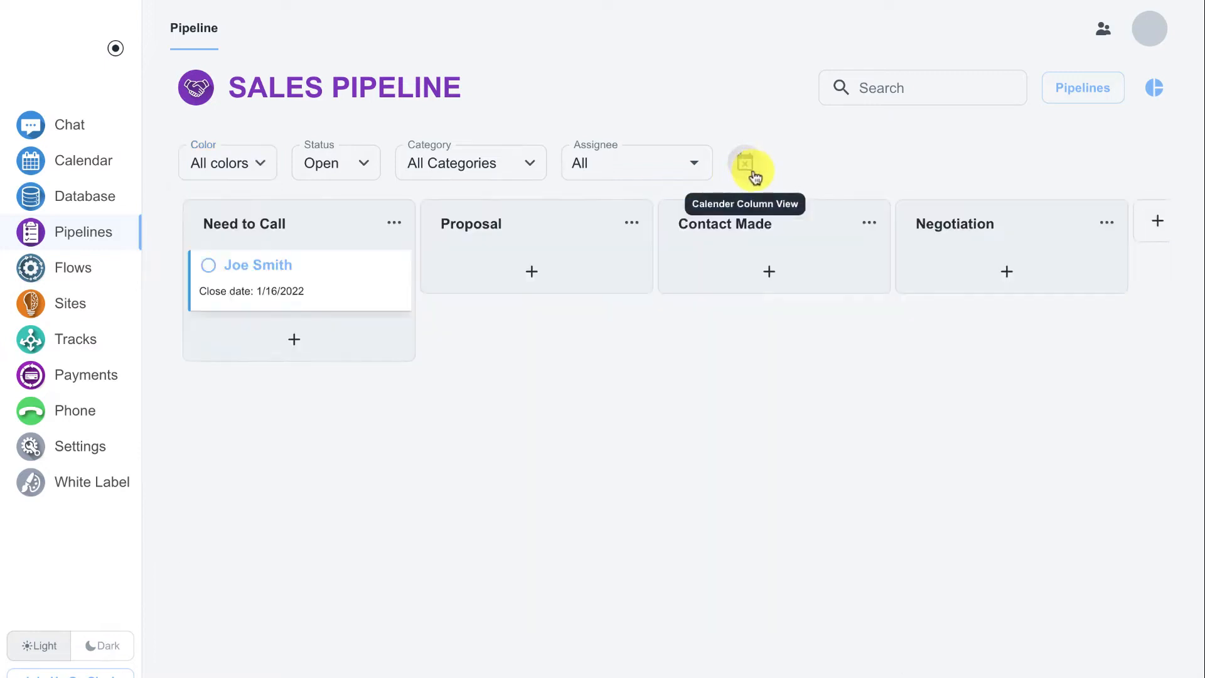
Switch to New Pipeline and add a card to the Need To Do lane, titled Call plus the contact's first name
left_click(1069, 91)
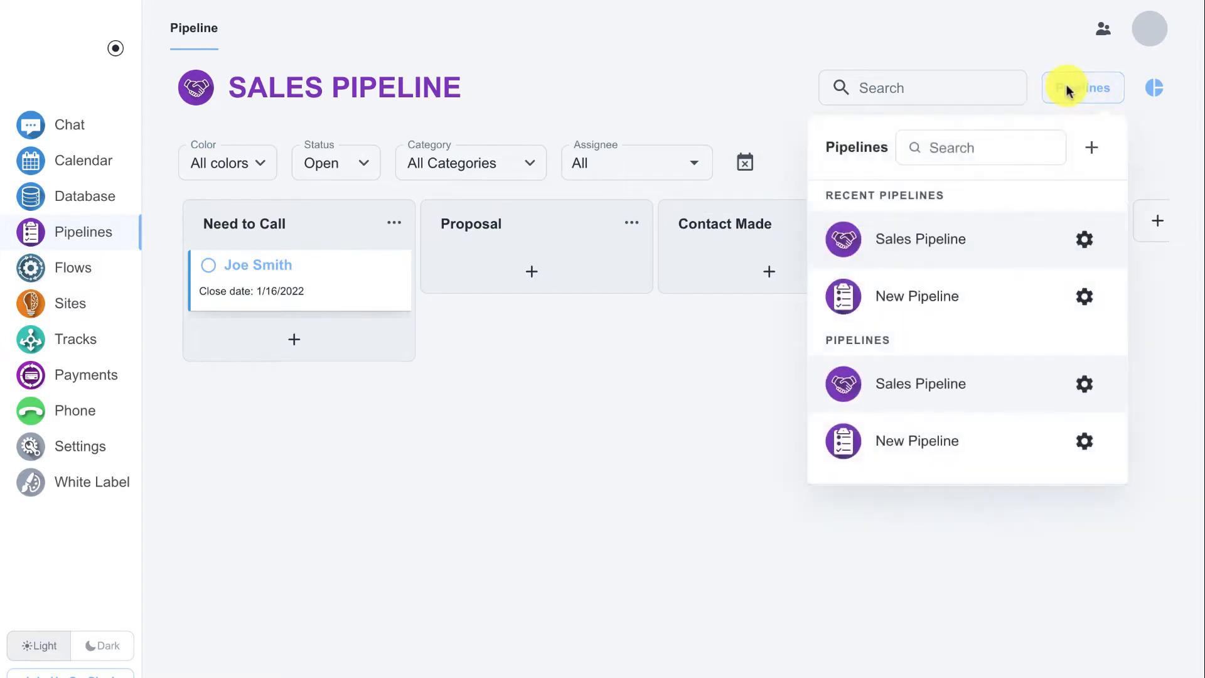
left_click(927, 294)
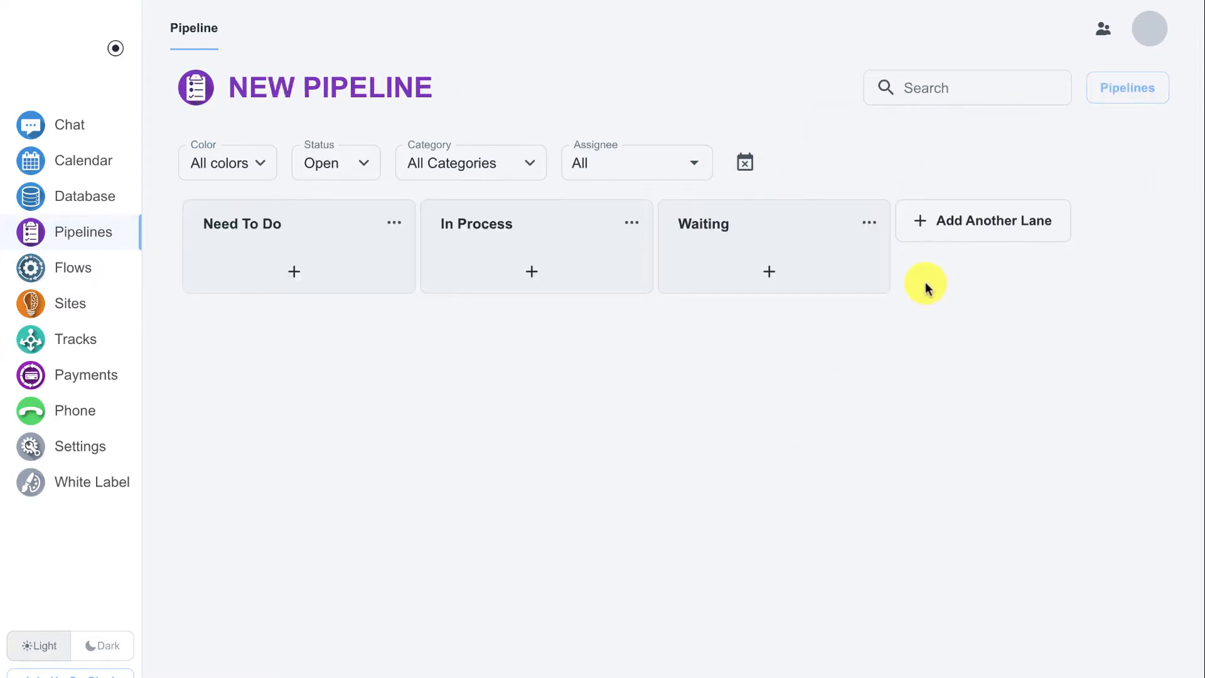
left_click(300, 270)
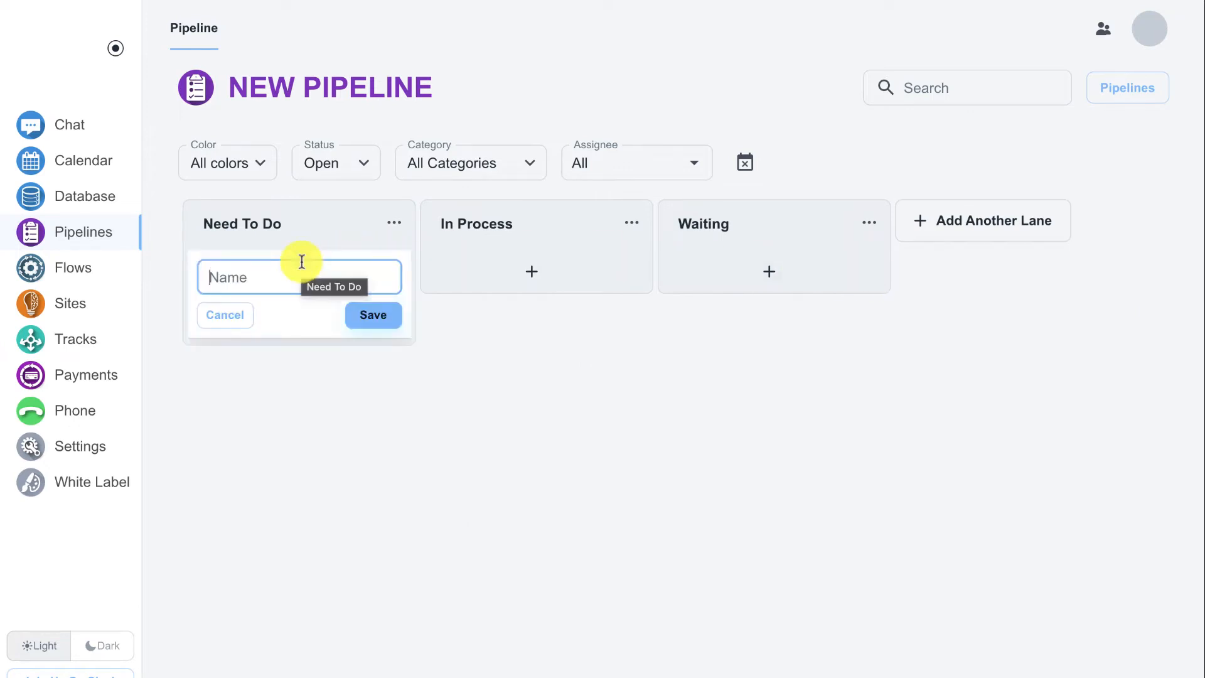
type("Call ")
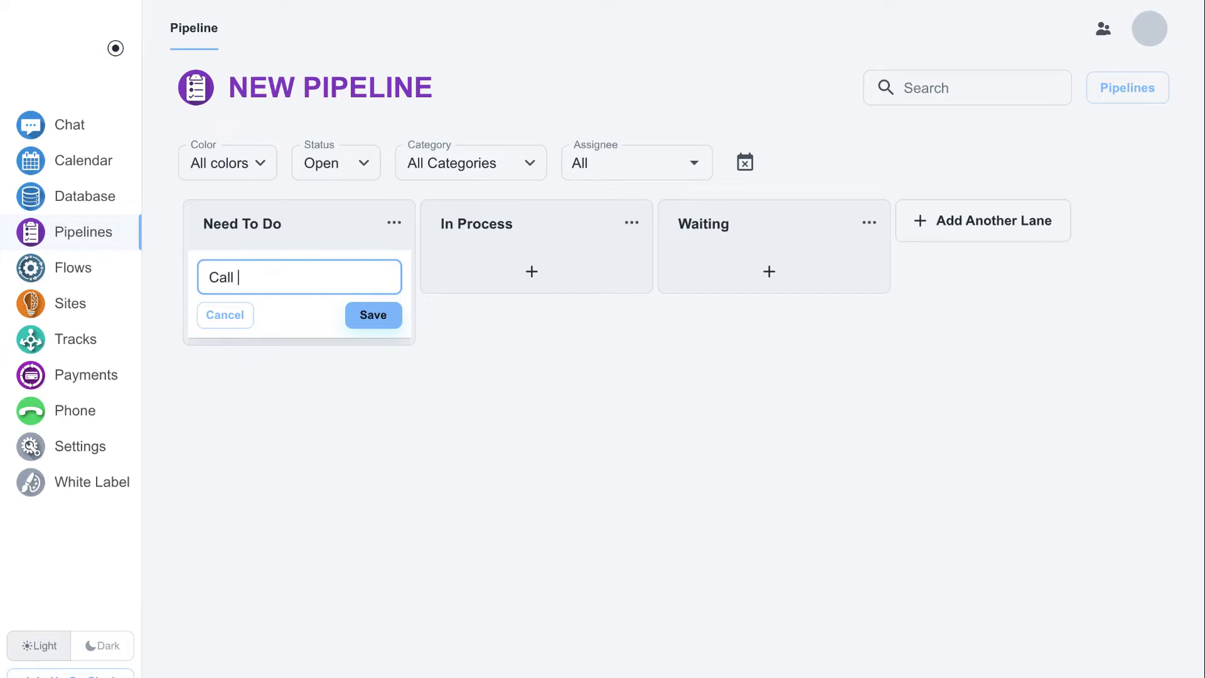
type("Joe")
key("Return")
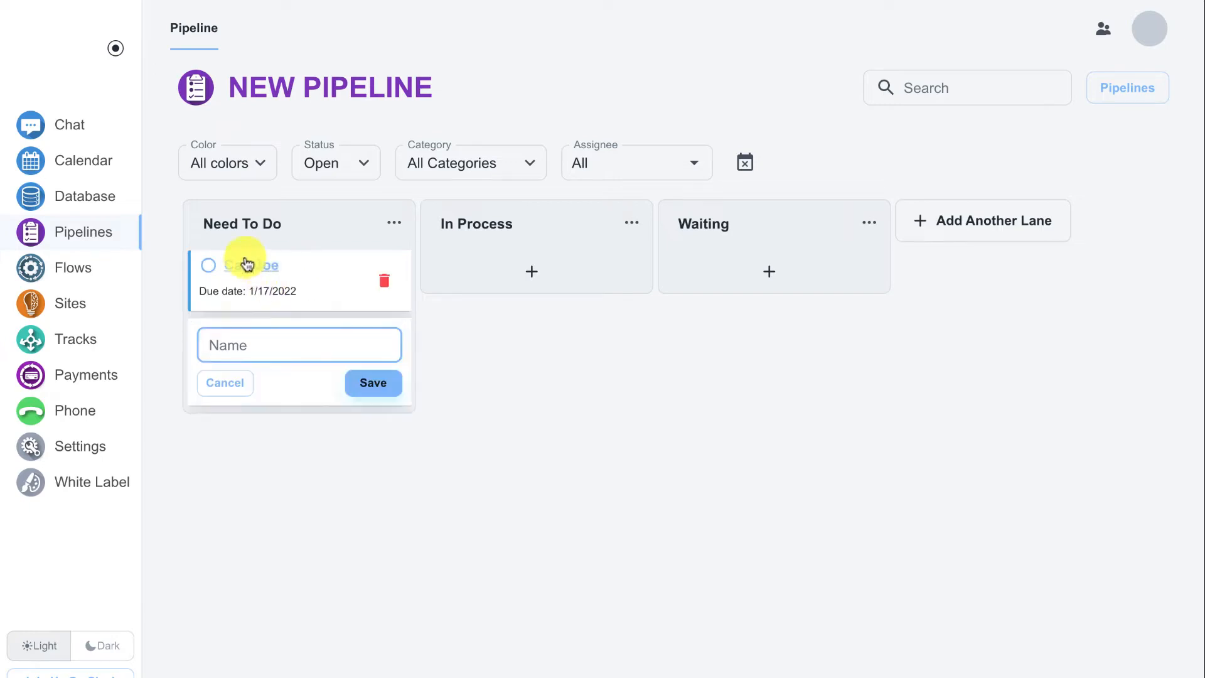
Review the new card's detail fields without changing them, and mark the card in the Need To Do lane as complete
left_click(246, 264)
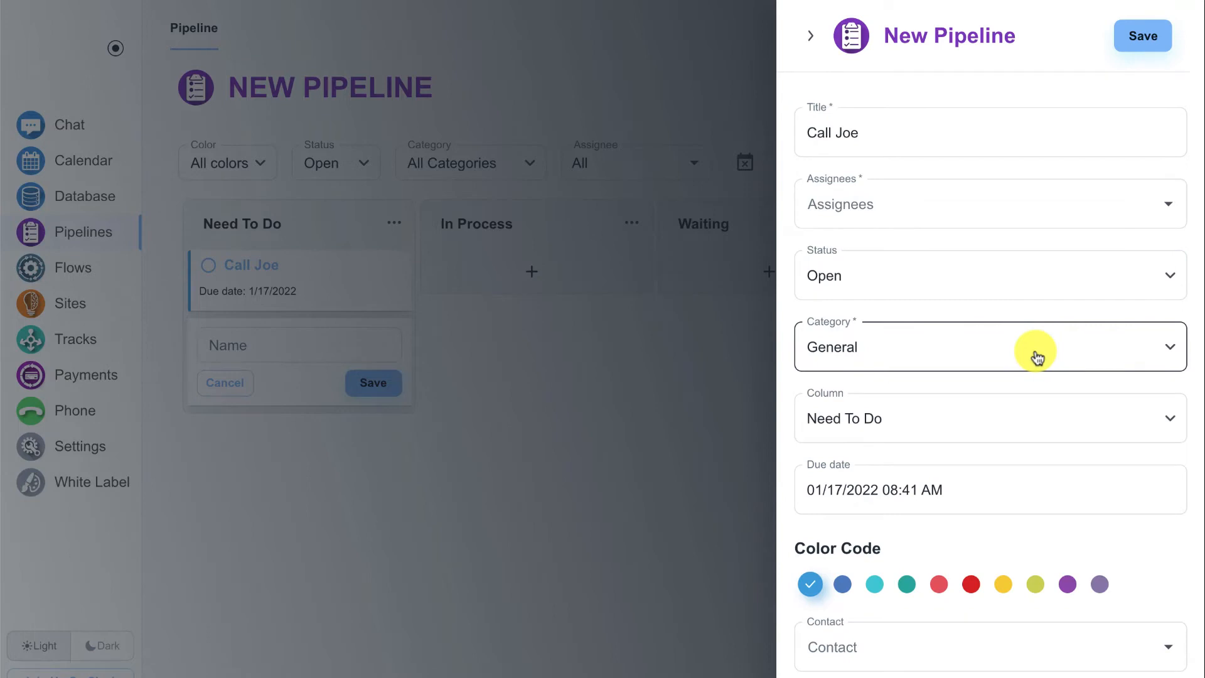
scroll(1037, 356, "down", 3)
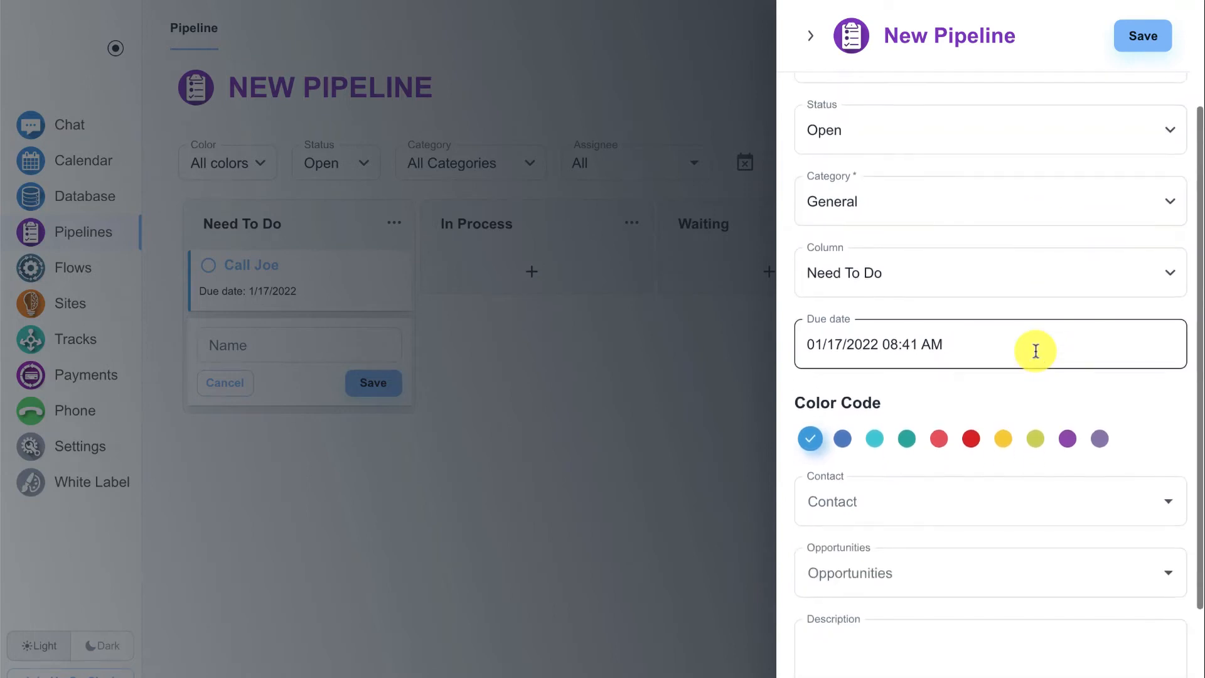
scroll(1036, 350, "down", 3)
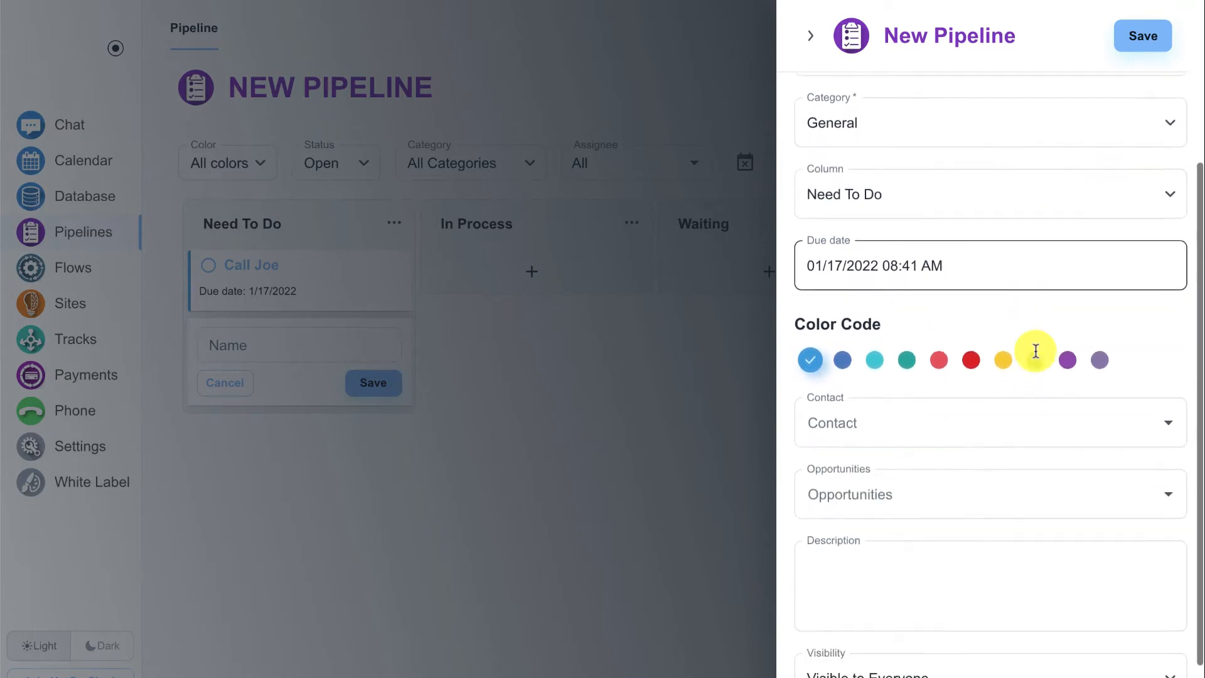
scroll(1036, 350, "up", 6)
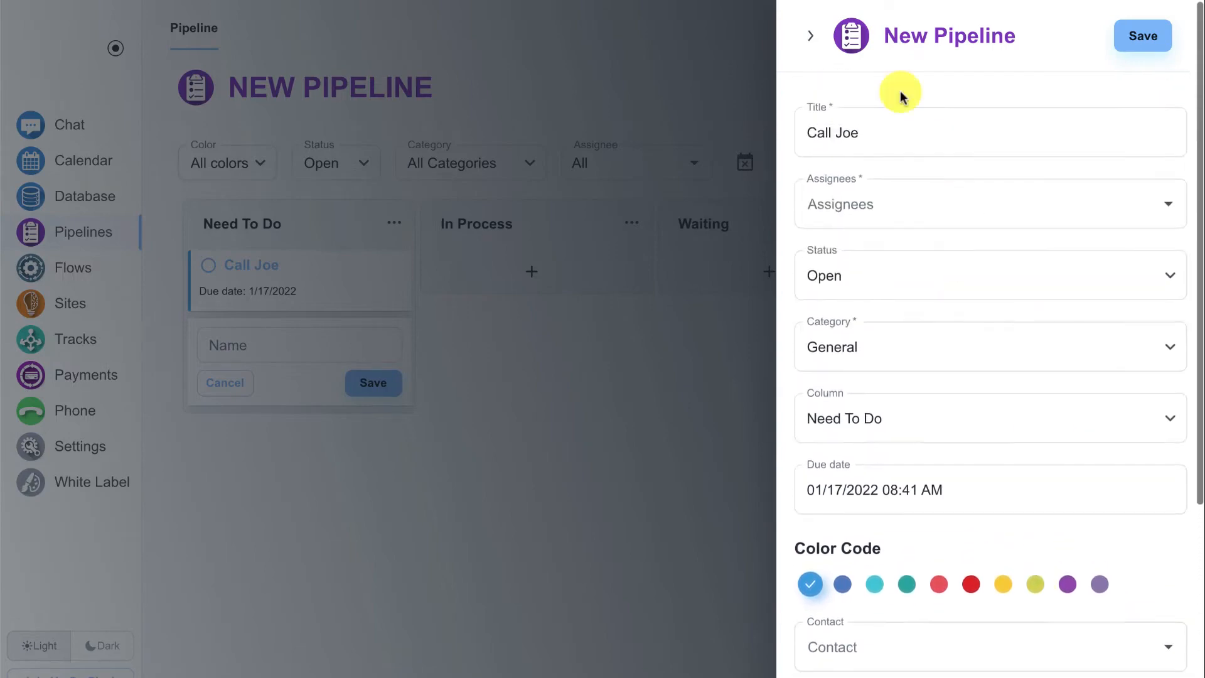
left_click(810, 36)
left_click(493, 302)
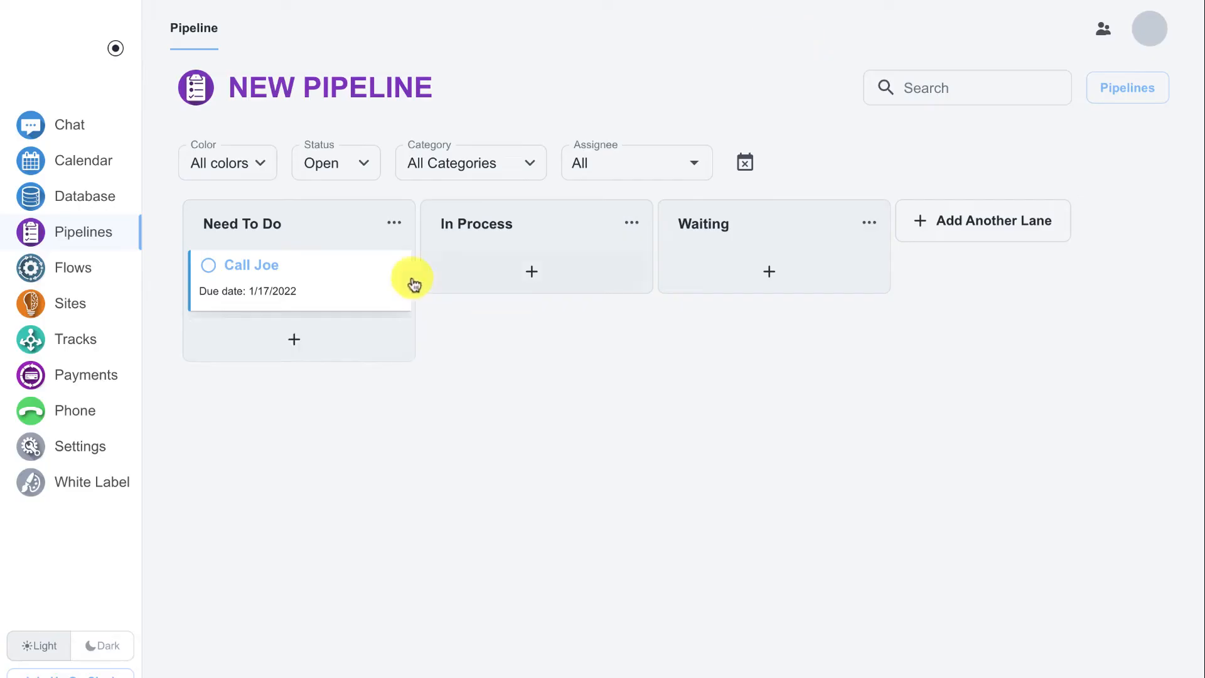
left_click(207, 269)
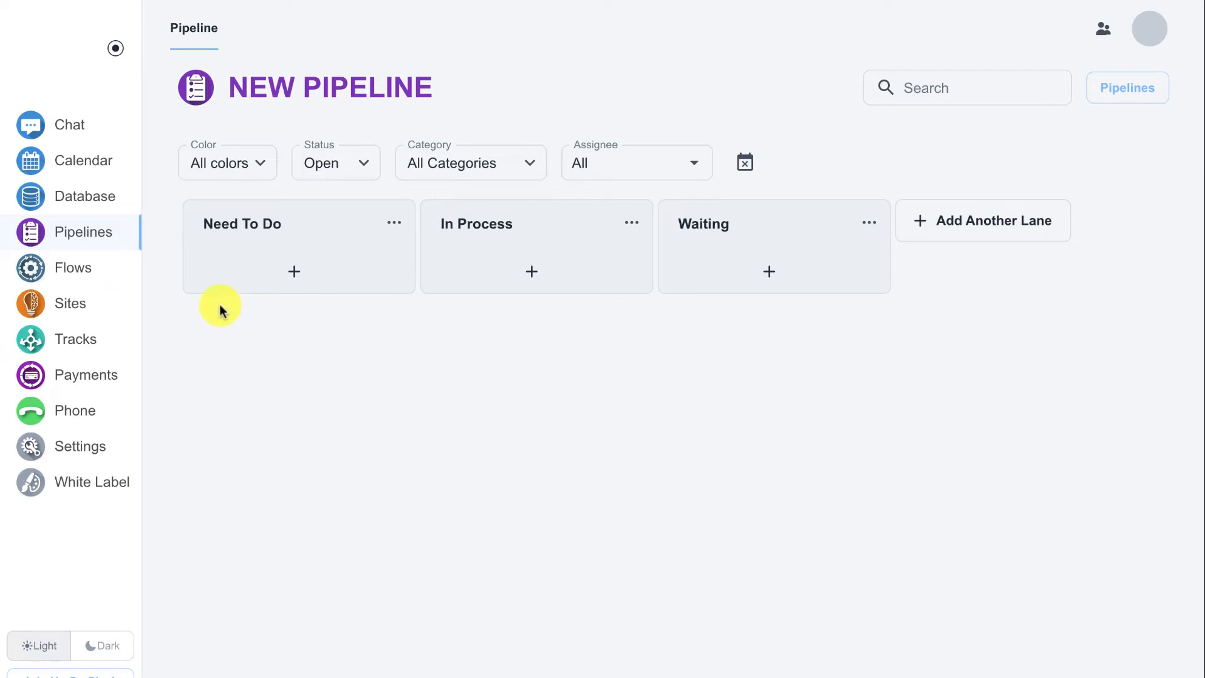
Create a new flow that processes Contacts
left_click(115, 271)
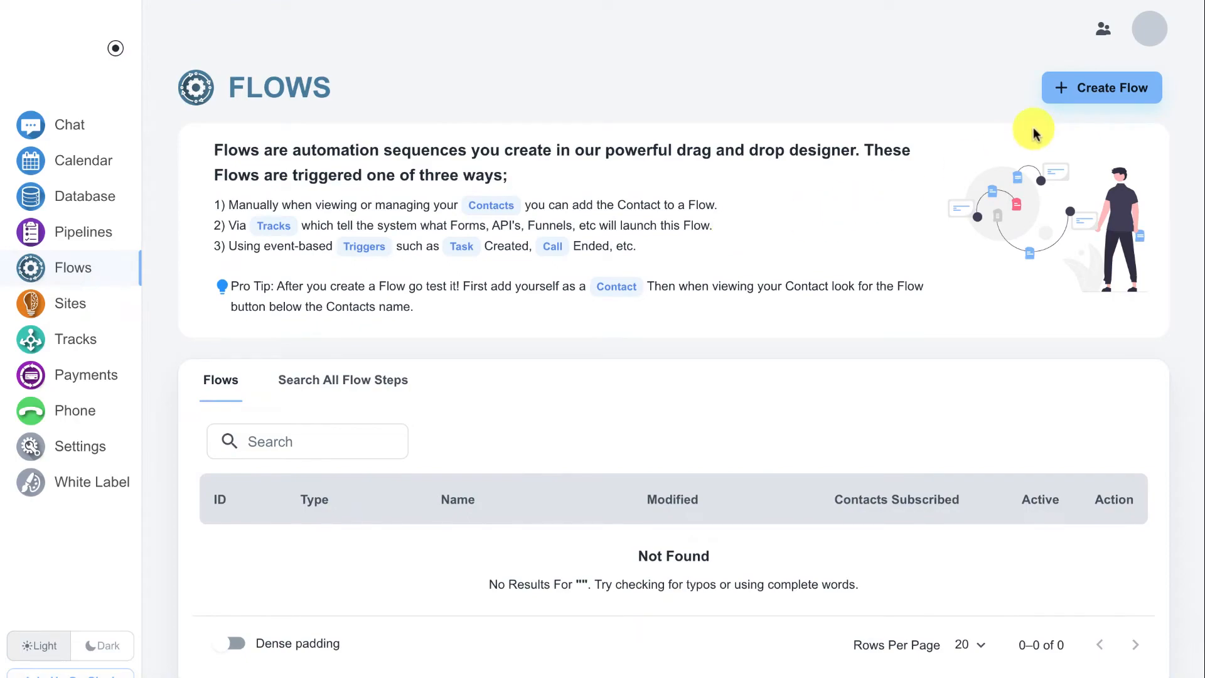
left_click(1096, 94)
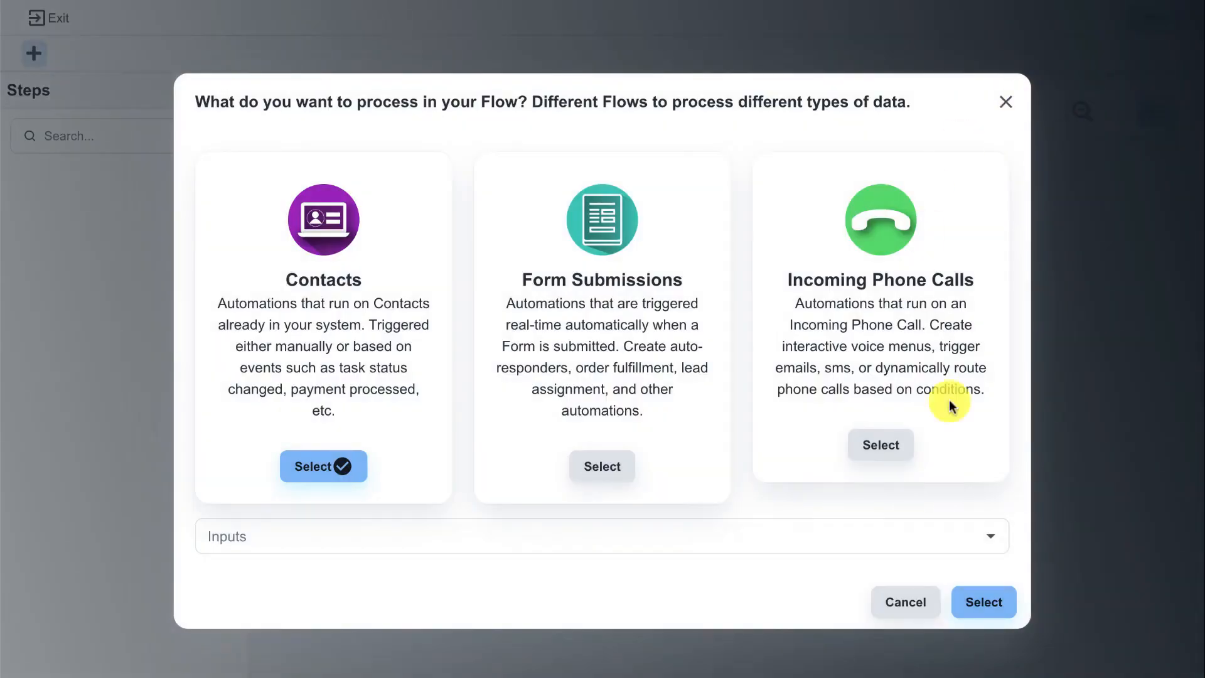
left_click(995, 593)
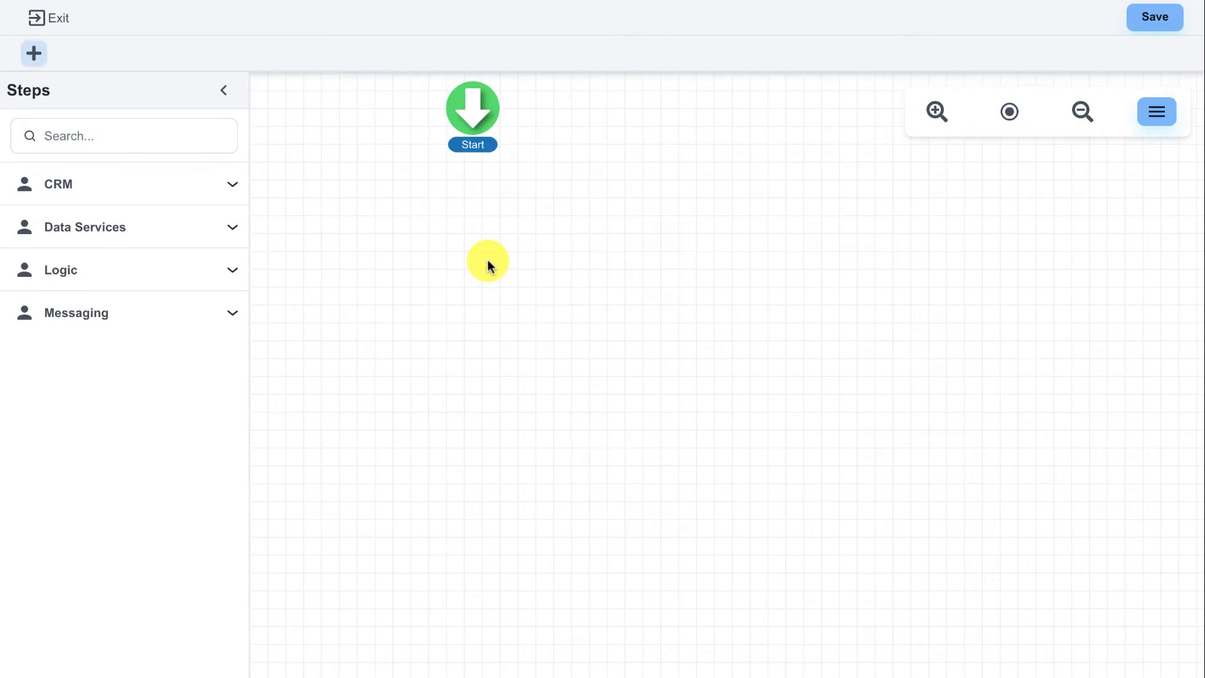
Find the Create Pipeline Item step and place it on the flow canvas below Start
left_click(126, 139)
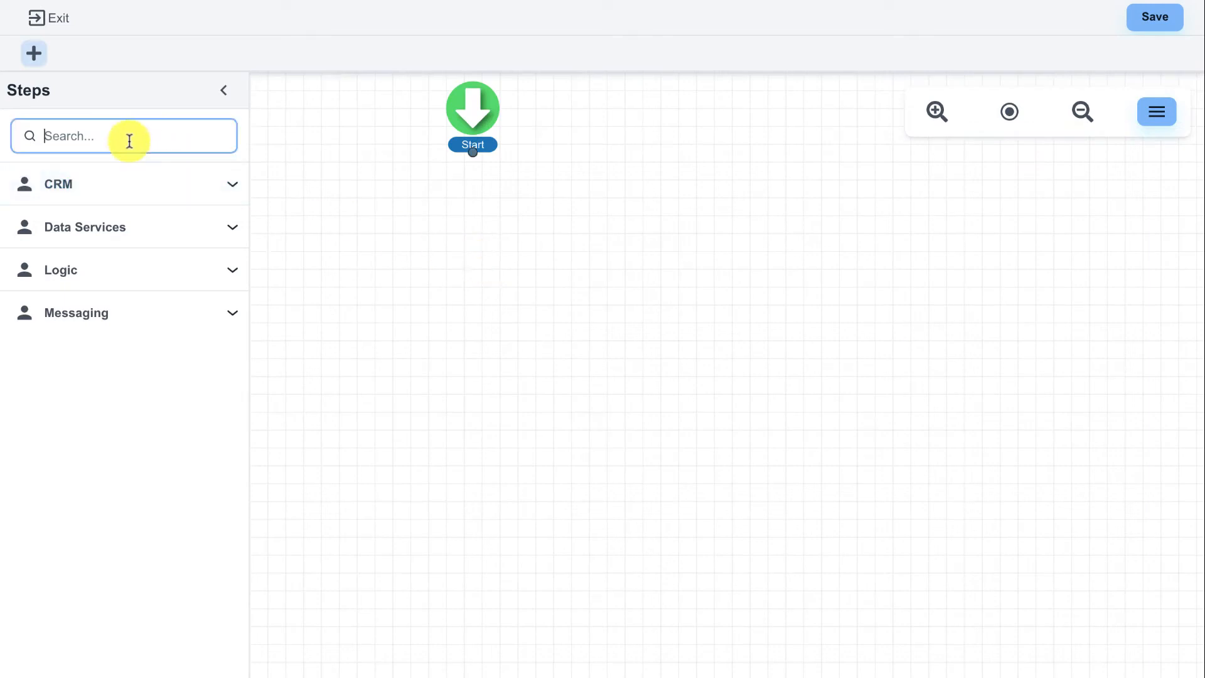
type("pipe")
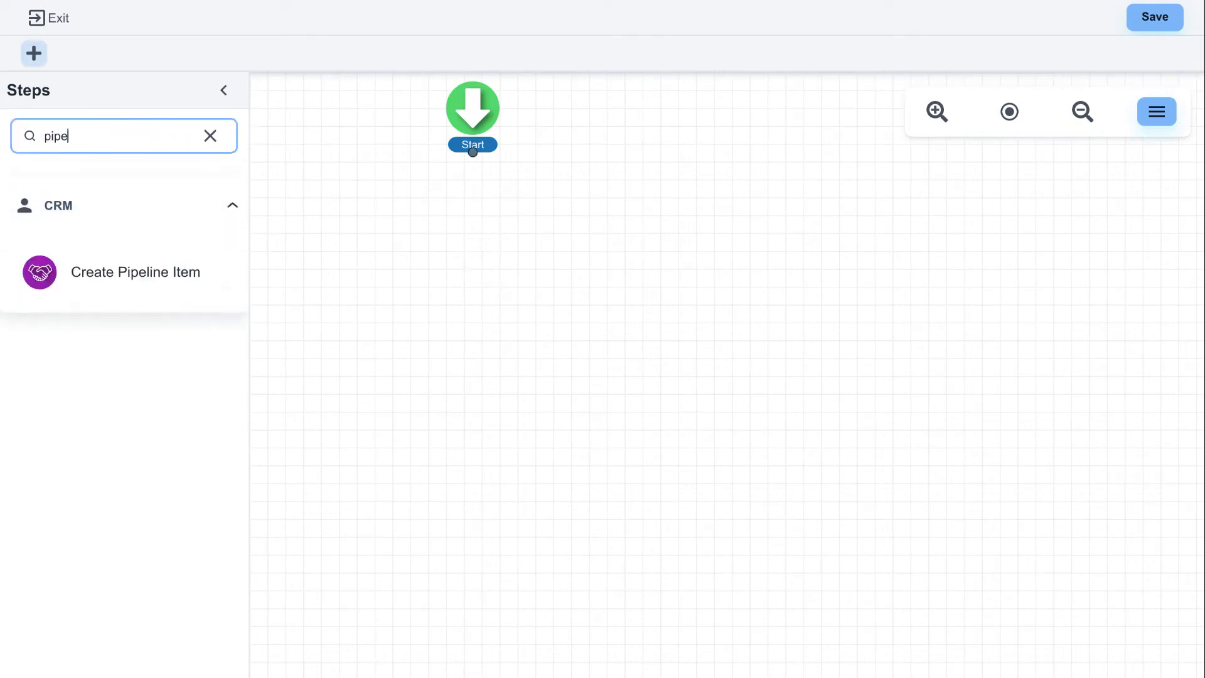
left_click_drag(35, 271, 463, 251)
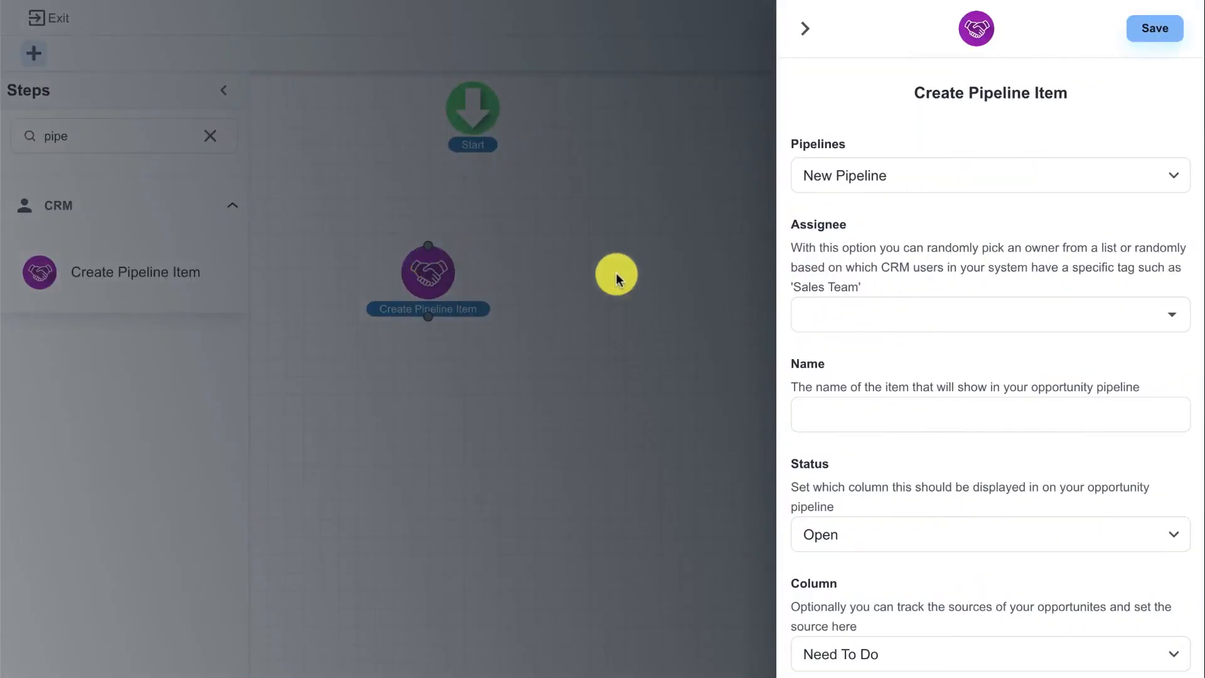
Try the assignee options Random select from user and From user with tag for the pipeline item
scroll(827, 270, "down", 1)
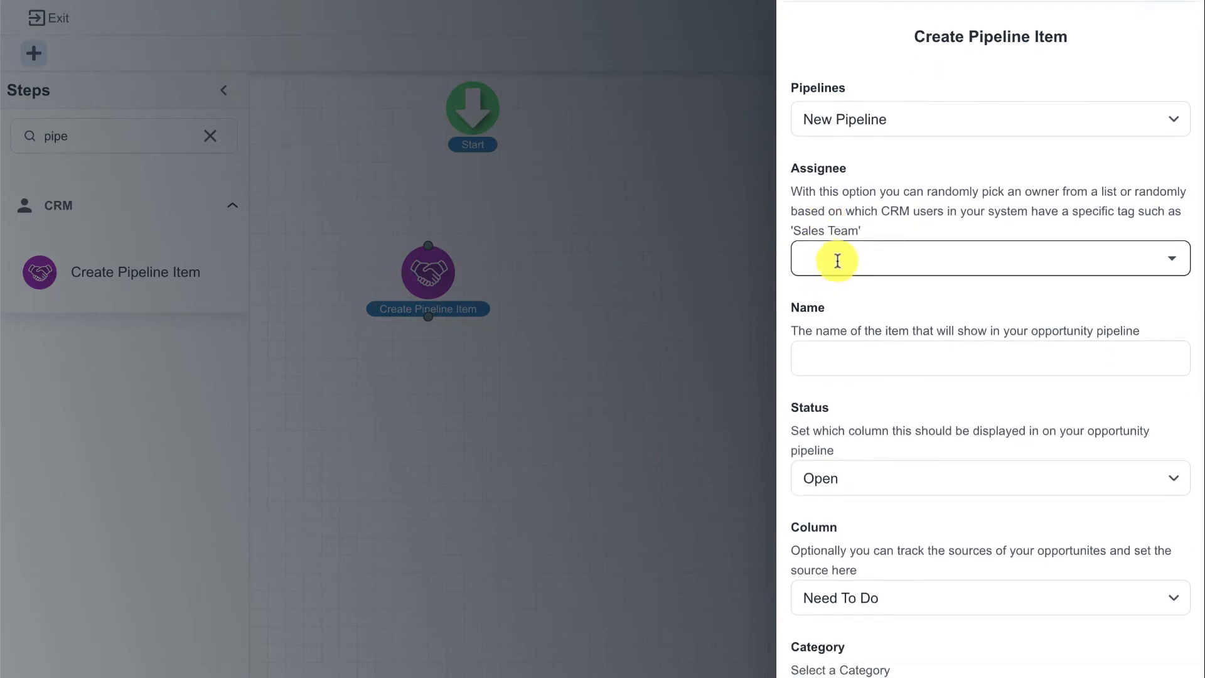
left_click(837, 260)
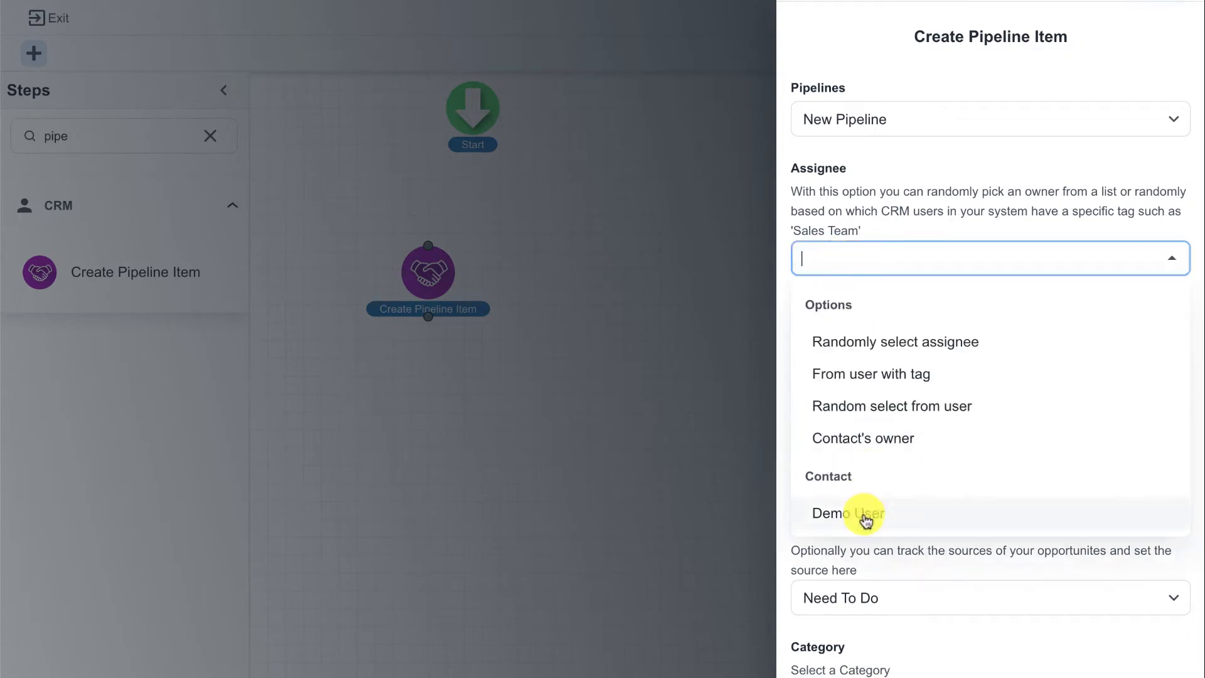
left_click(884, 419)
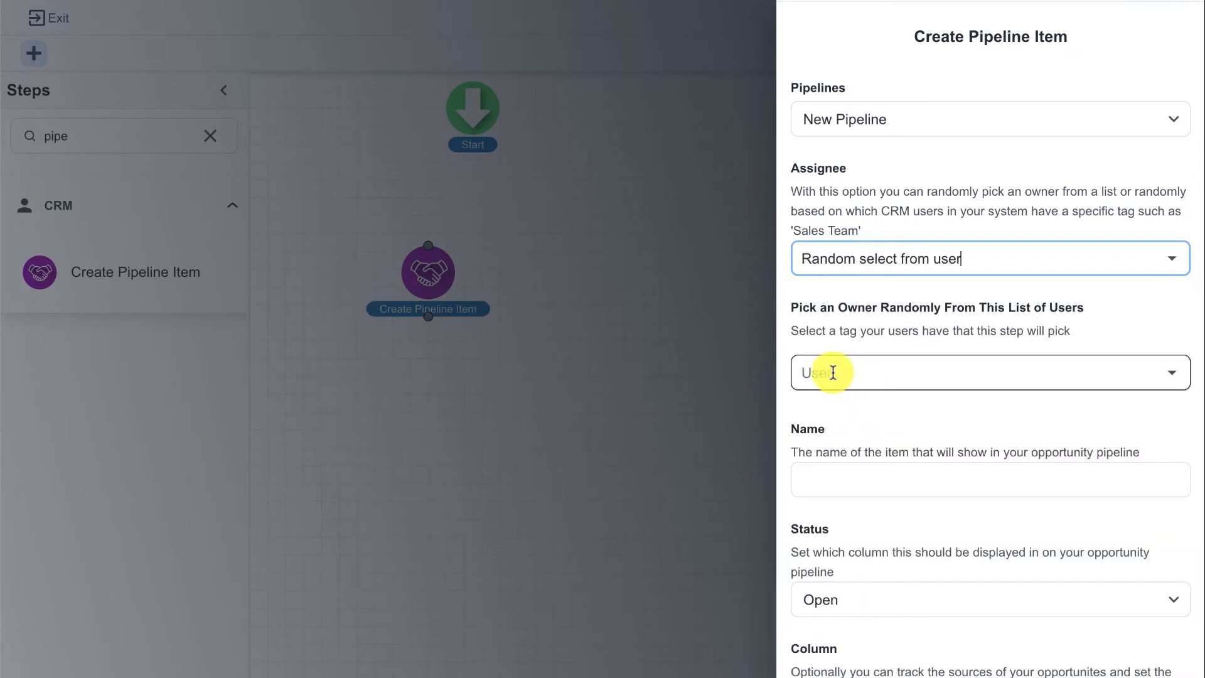
left_click(946, 248)
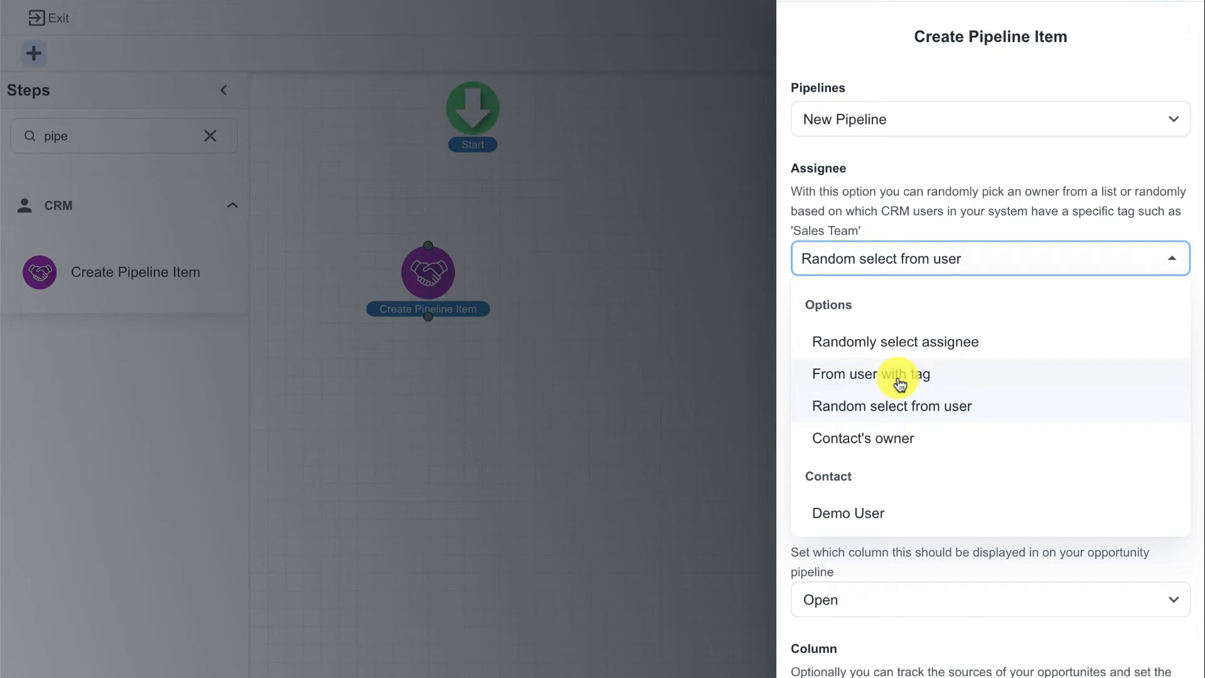
left_click(900, 377)
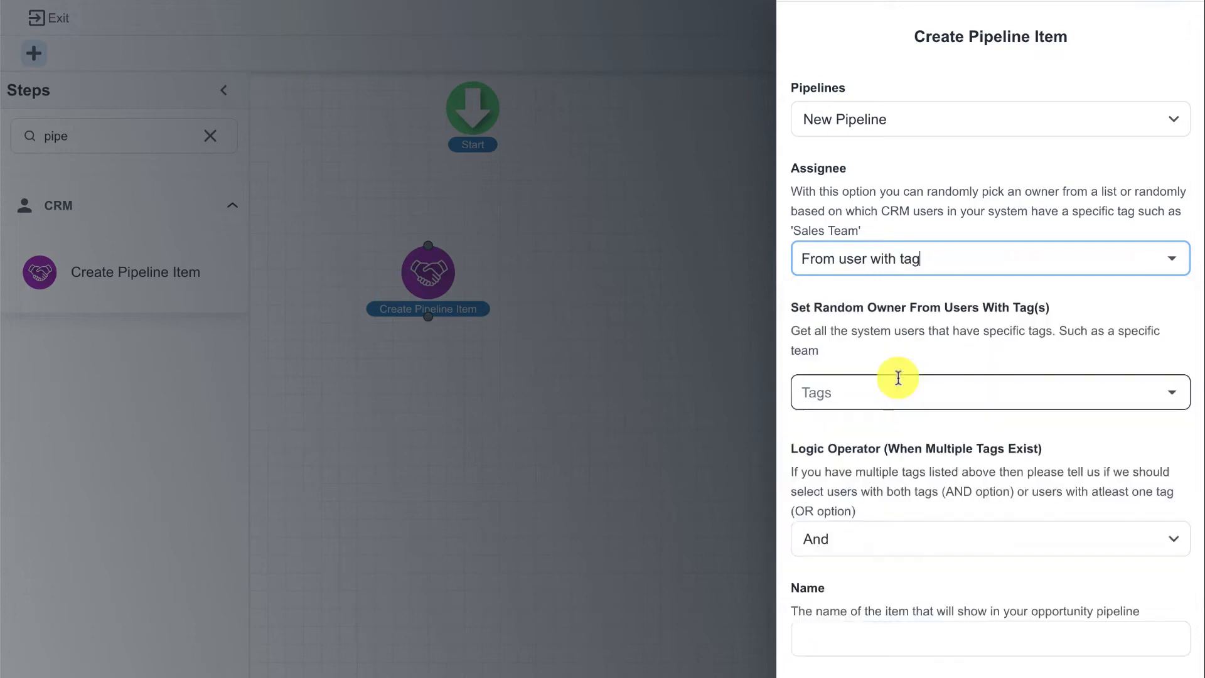
Assign the pipeline item to Demo User, name it Hot Lead, and save the step
left_click(970, 260)
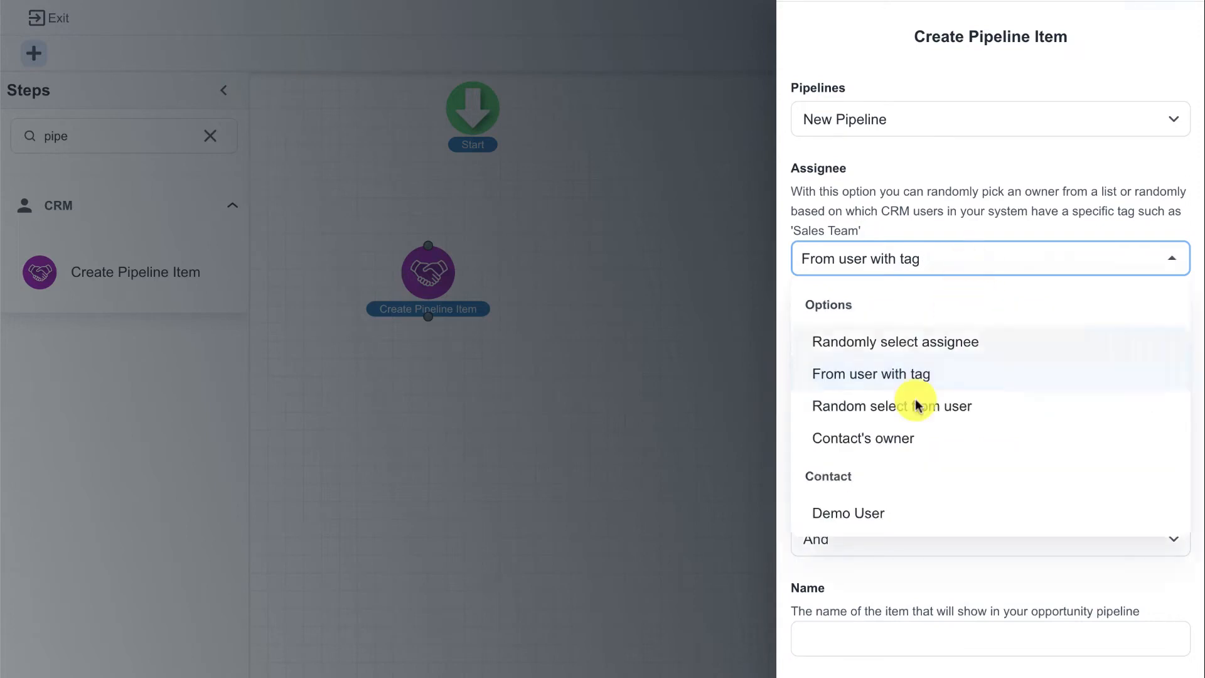
left_click(857, 512)
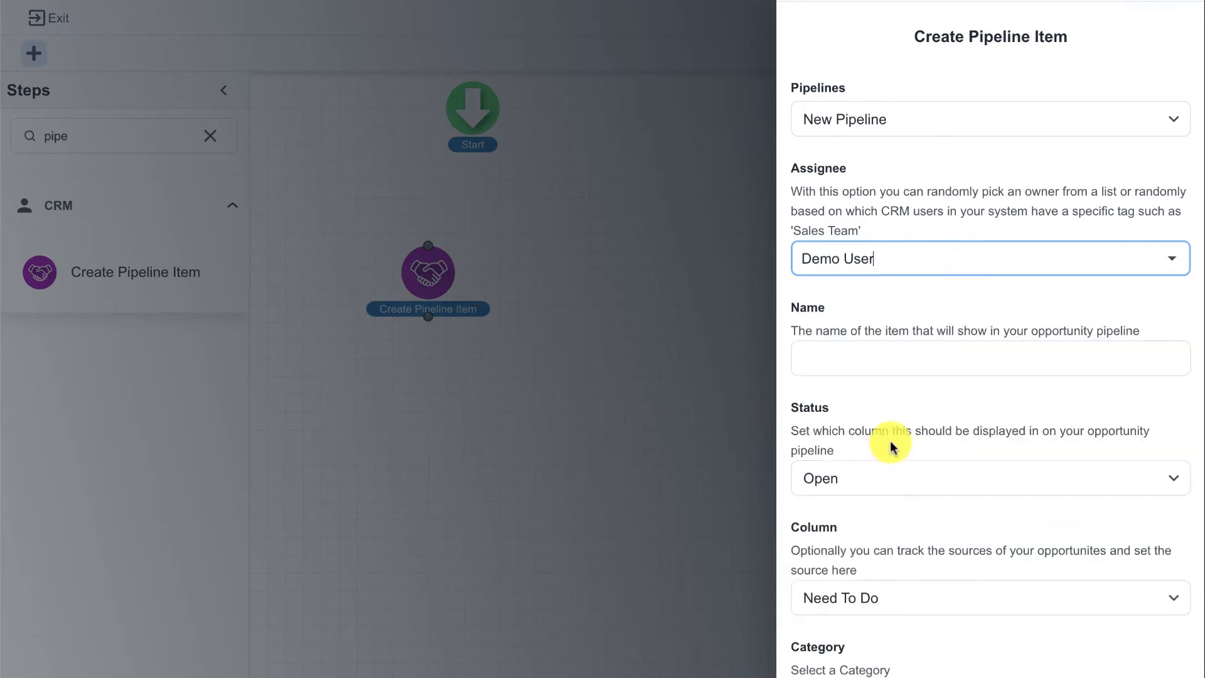
scroll(888, 444, "down", 1)
left_click(847, 320)
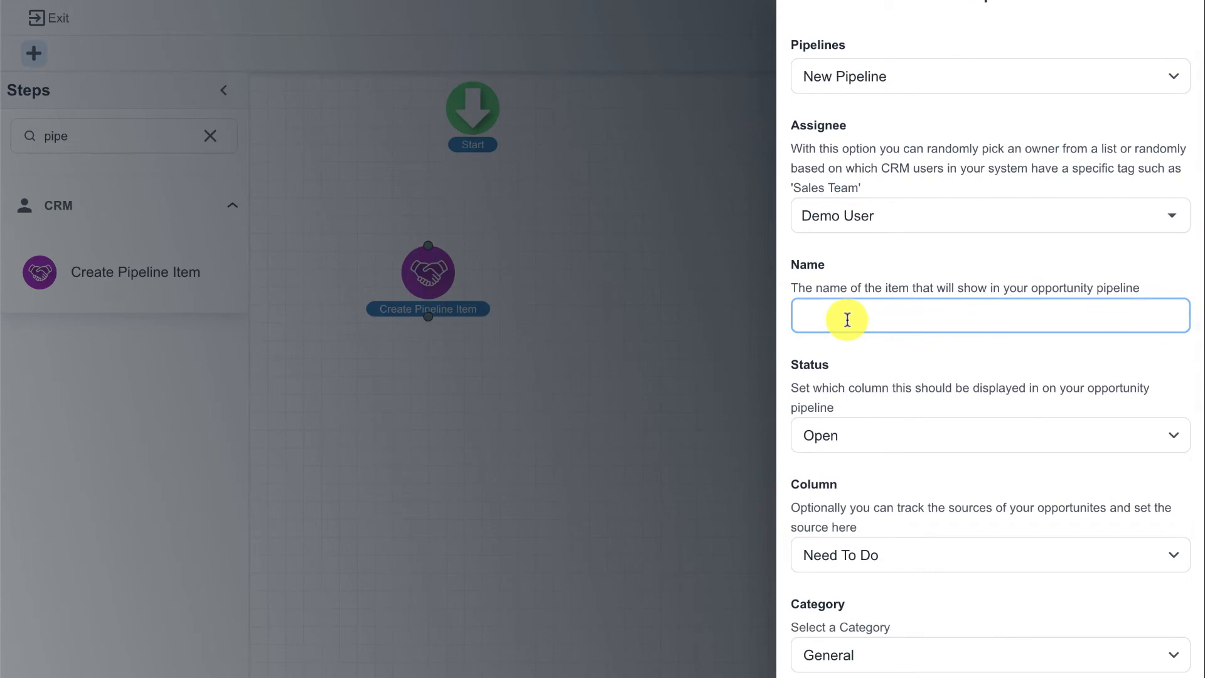
type("Hot Lead")
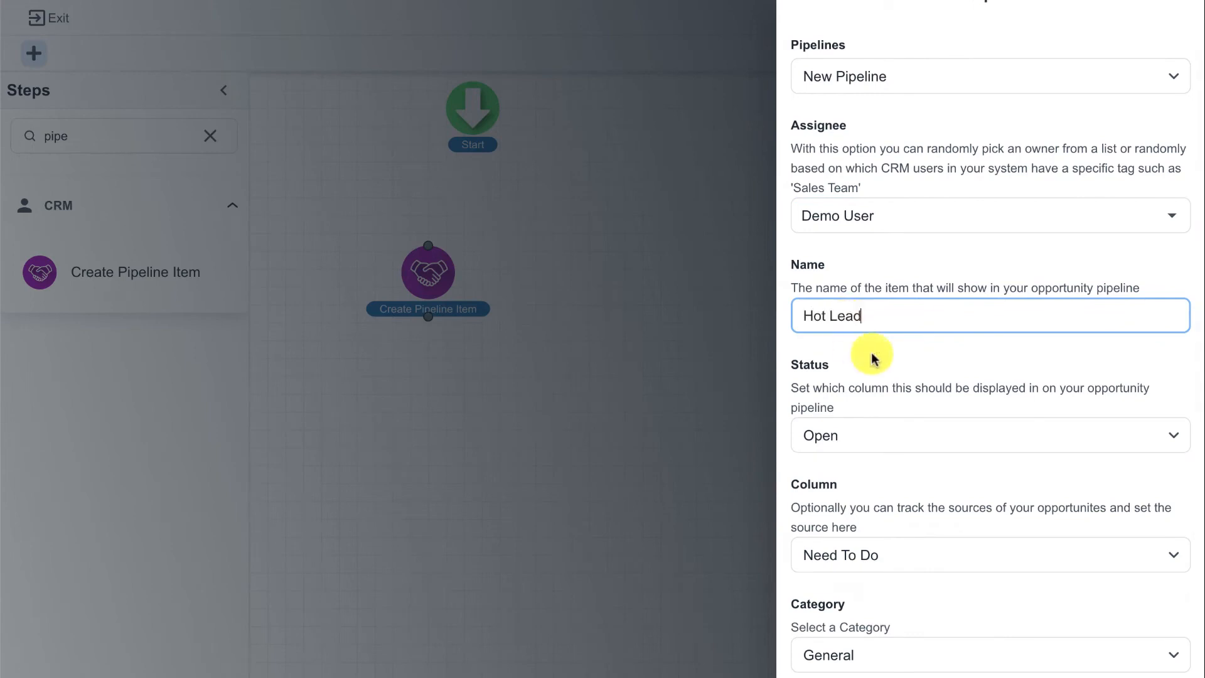
scroll(897, 377, "down", 10)
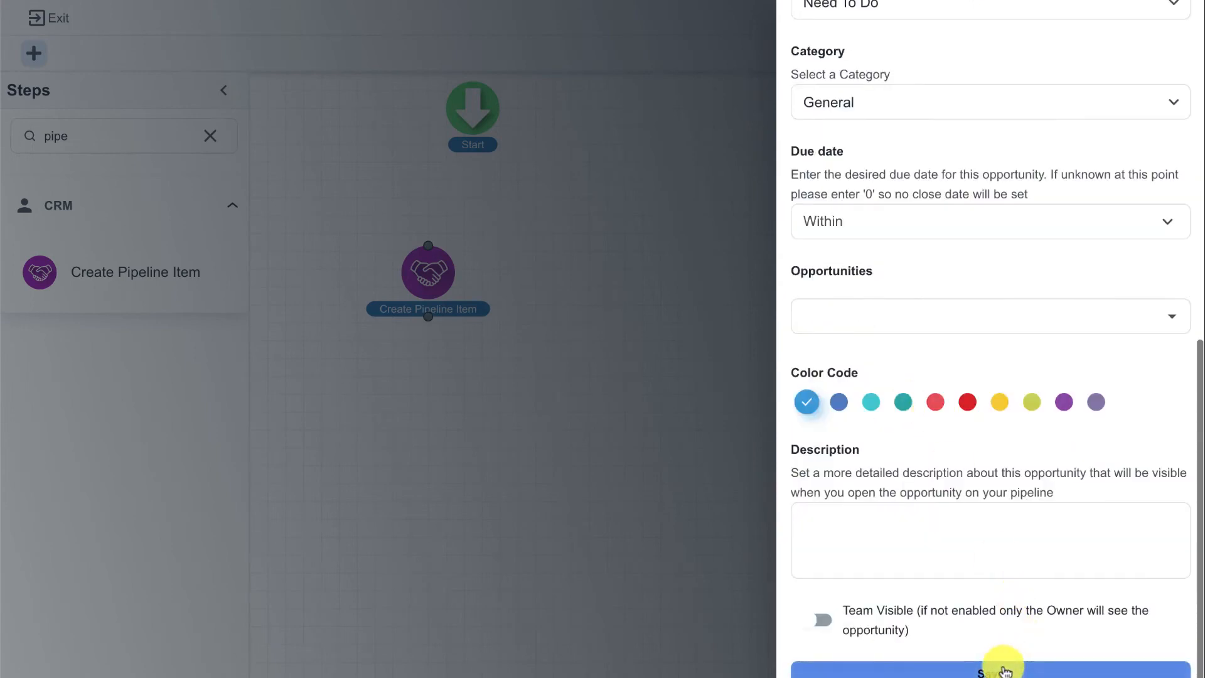
left_click(979, 667)
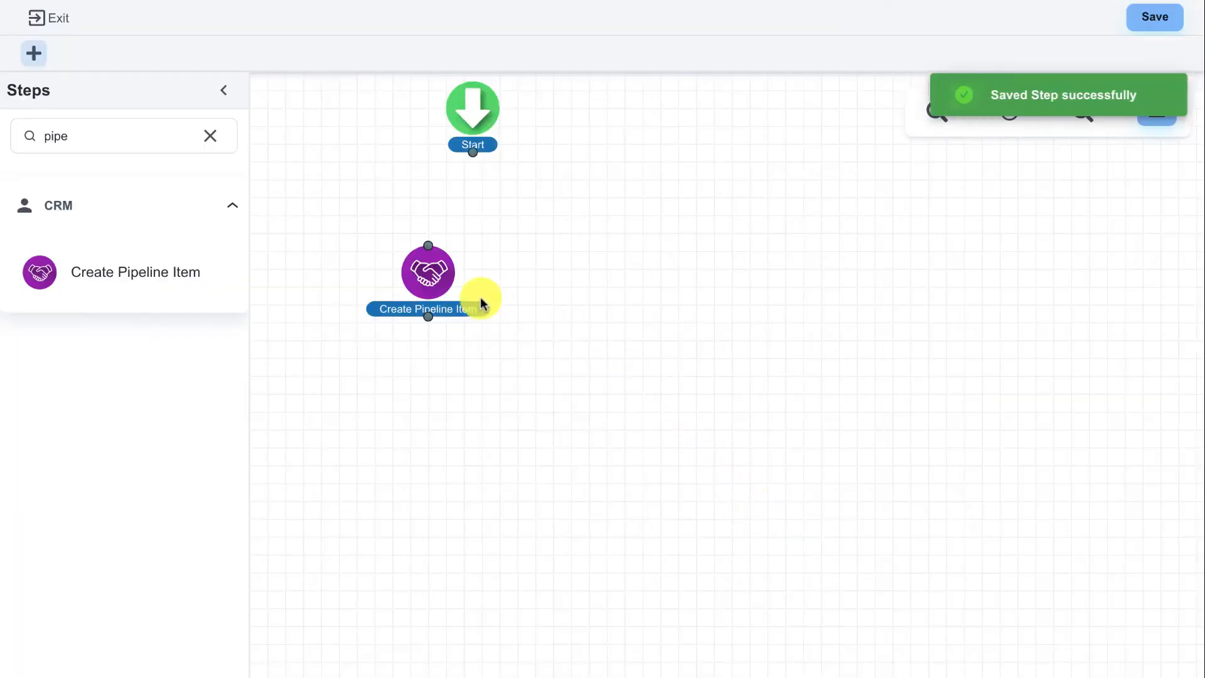
Connect Create Pipeline Item beneath Start, and place a Wait For Task/Opportunity step below it on the canvas
left_click_drag(432, 273, 474, 266)
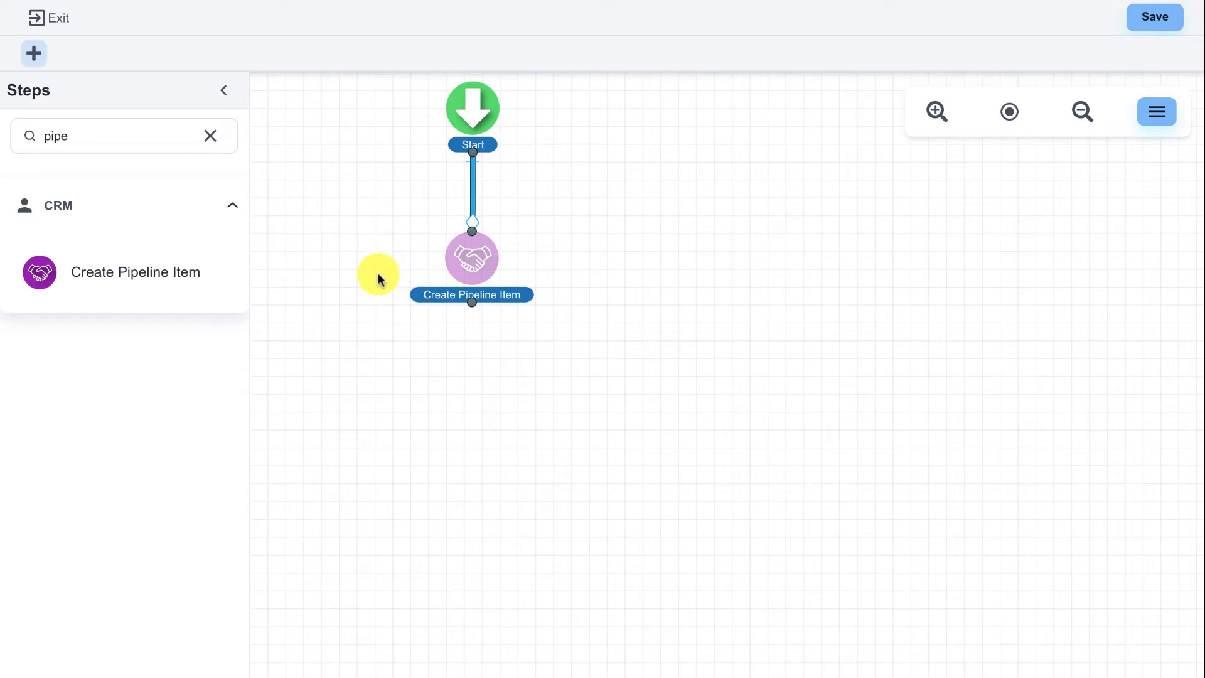
left_click(211, 141)
type("wait")
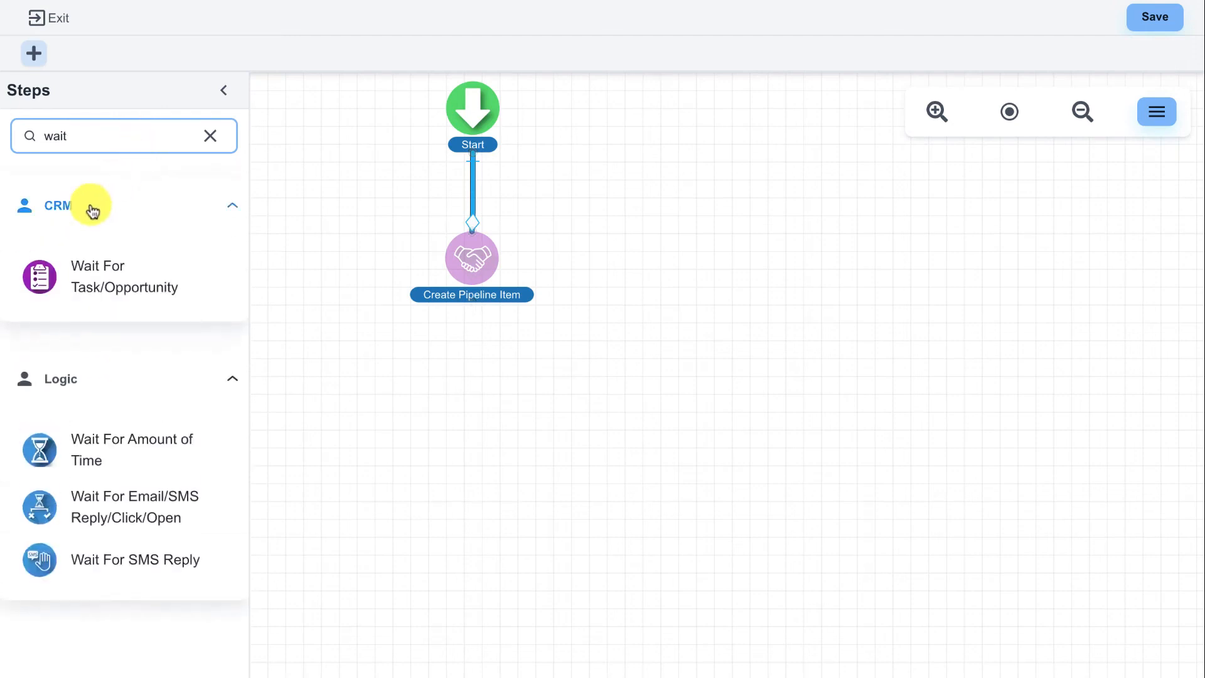
left_click_drag(42, 276, 440, 400)
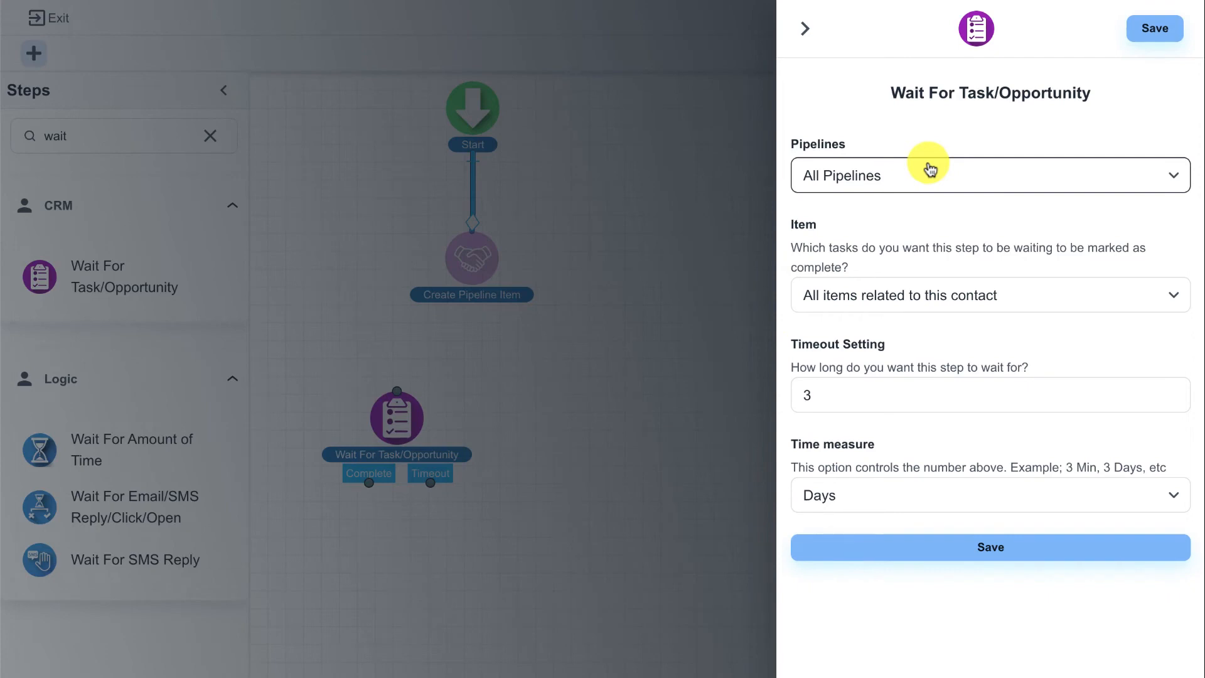
Set the Wait For Task/Opportunity step to wait for All items created in this workflow
left_click(927, 306)
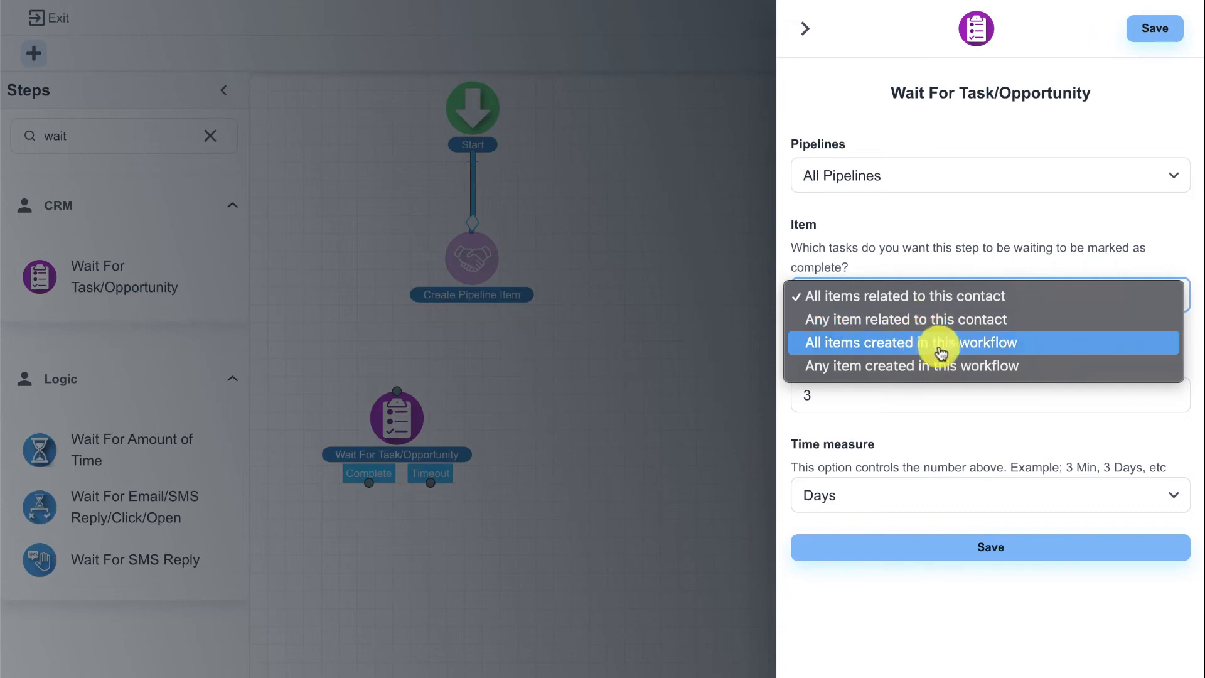
left_click(942, 295)
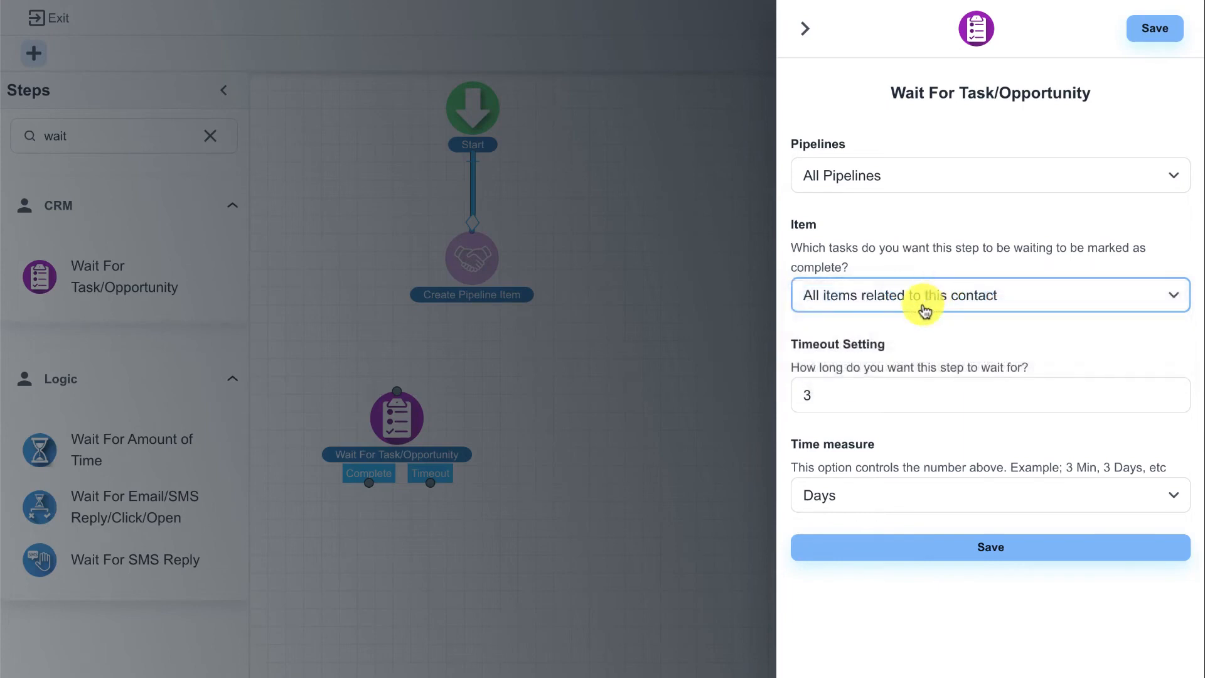
left_click(922, 297)
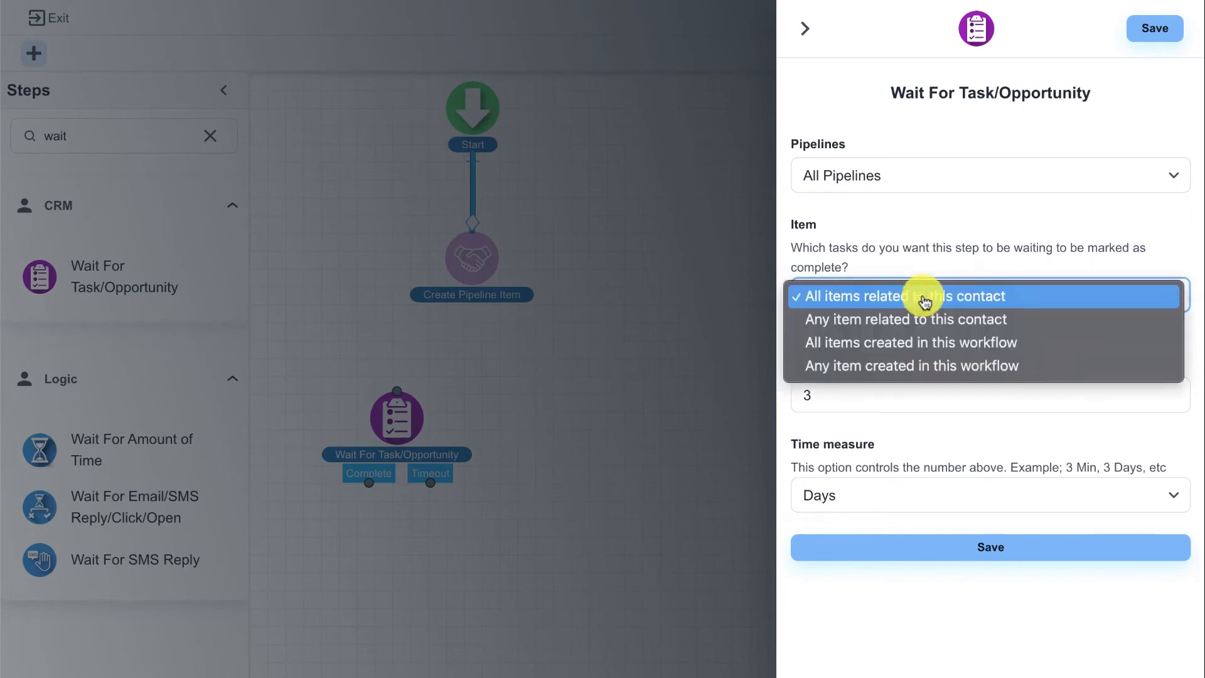
left_click(975, 345)
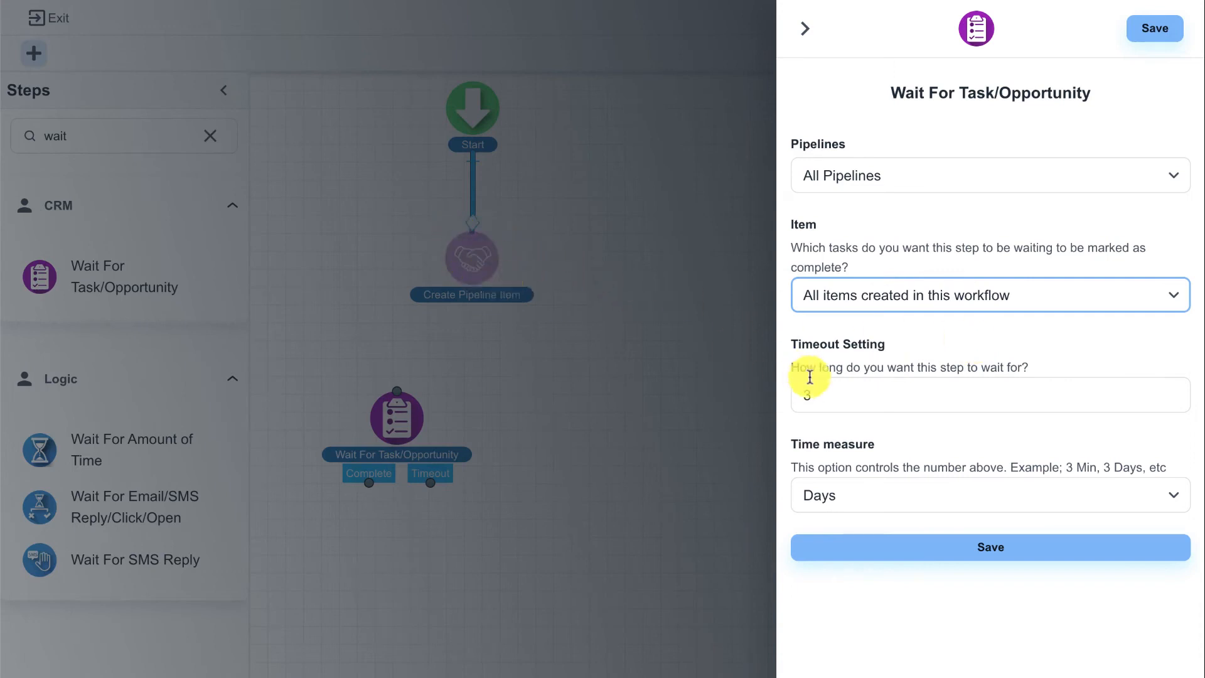
Save the Wait For Task/Opportunity settings and connect the step directly beneath Create Pipeline Item
left_click_drag(797, 396, 838, 393)
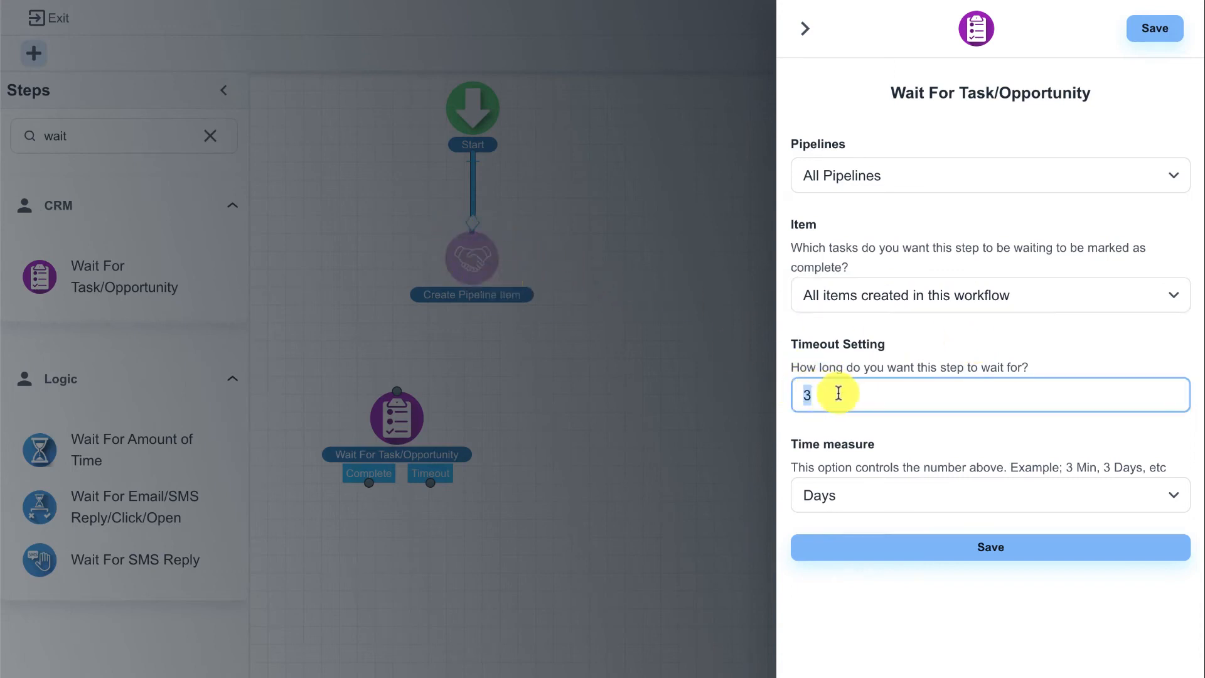
left_click(902, 544)
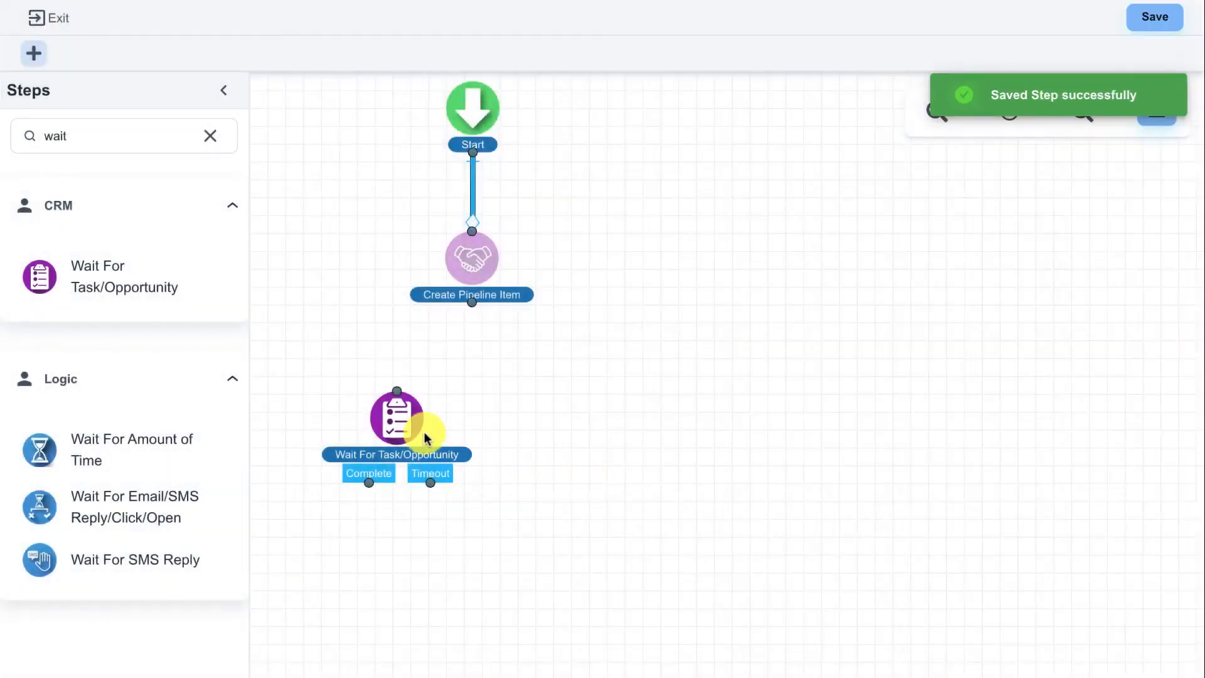
left_click_drag(405, 425, 476, 411)
left_click_drag(476, 302, 481, 409)
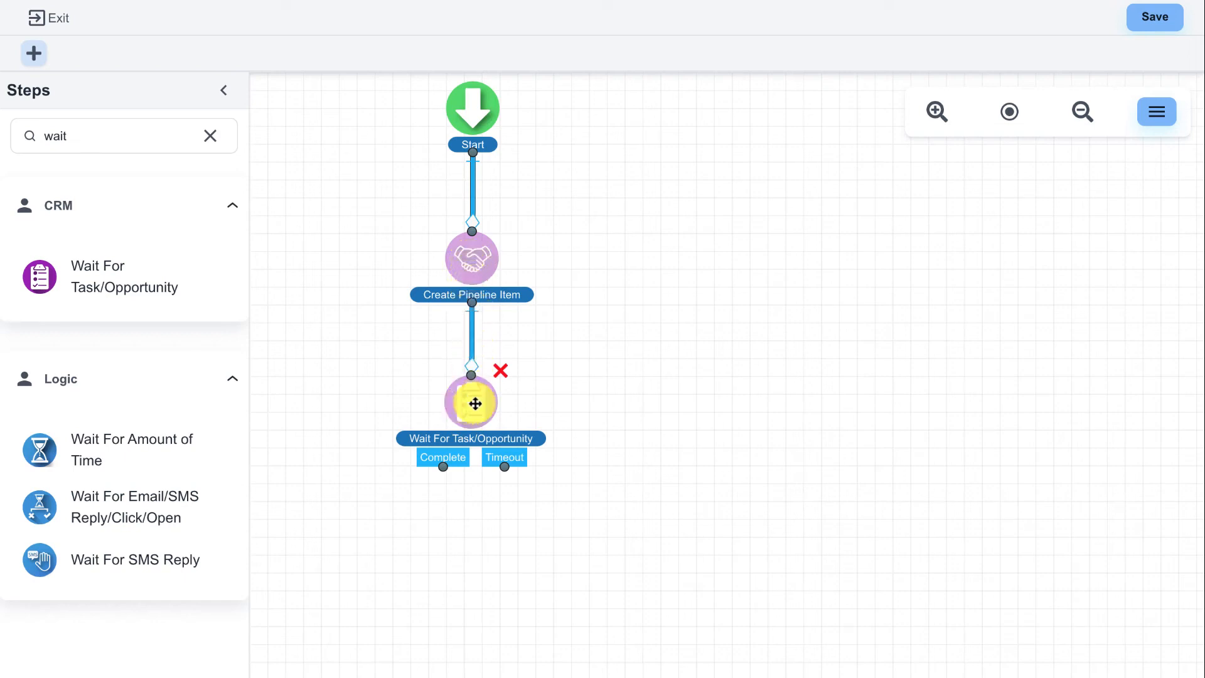
left_click_drag(504, 465, 525, 495)
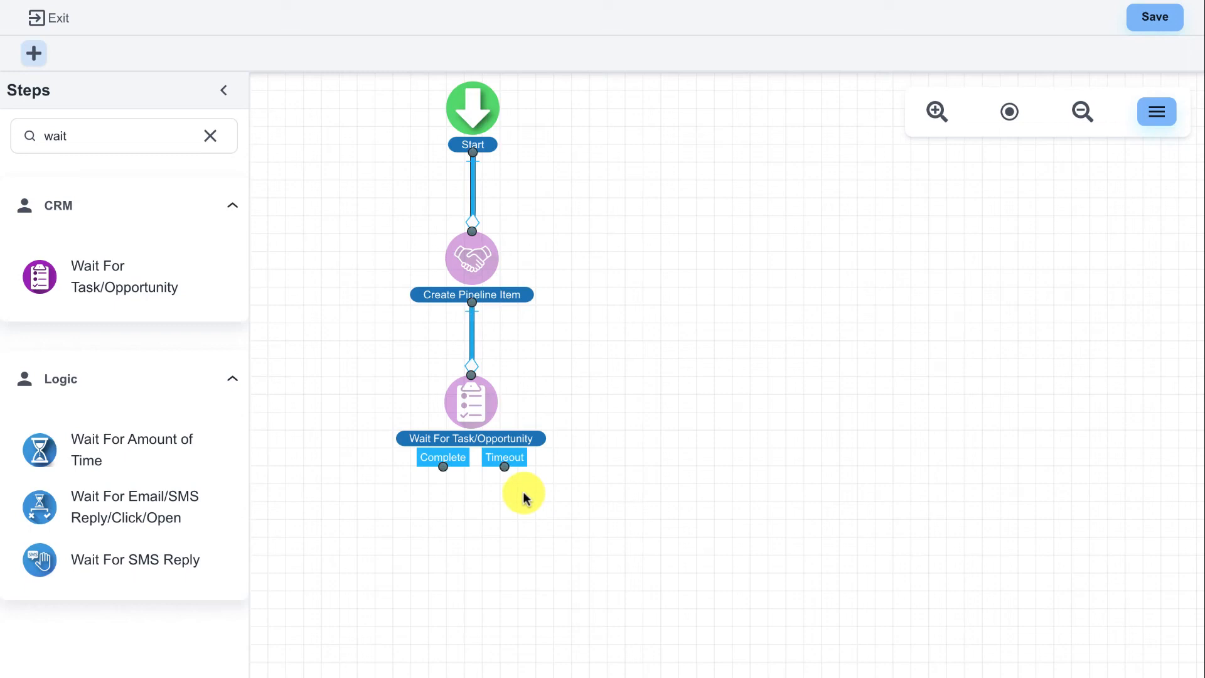
Set the Wait For Task/Opportunity timeout to 1 with Hours as the time measure, and save the step
left_click(479, 415)
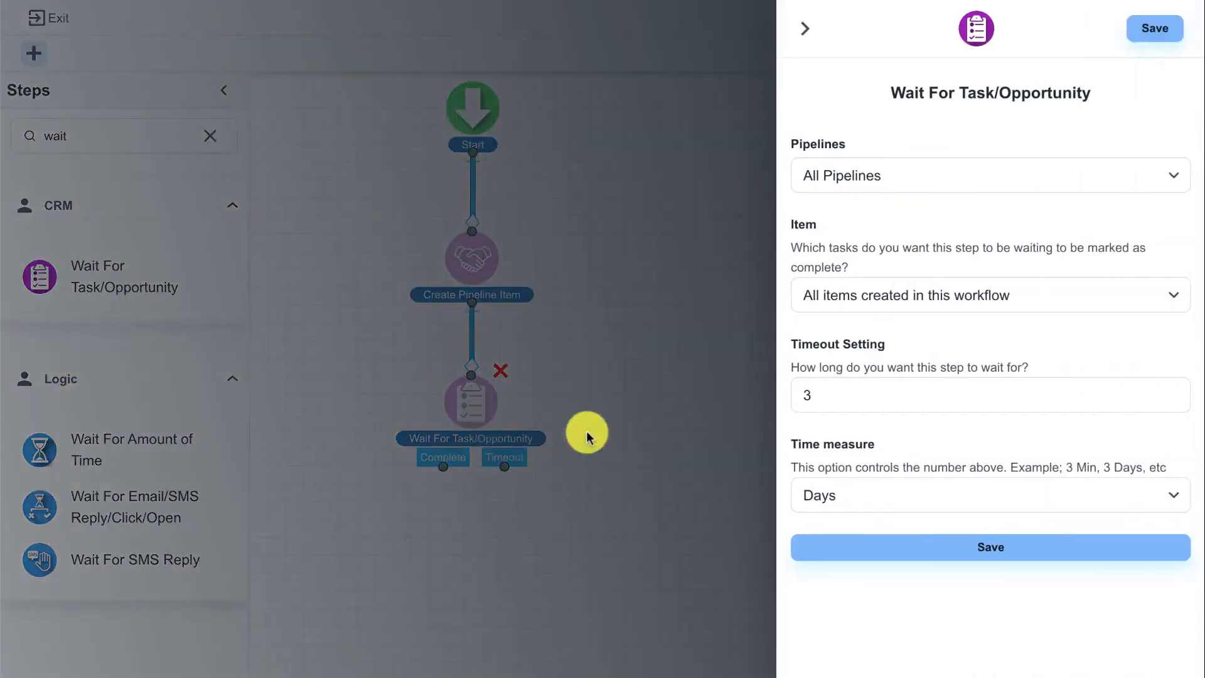
left_click(904, 495)
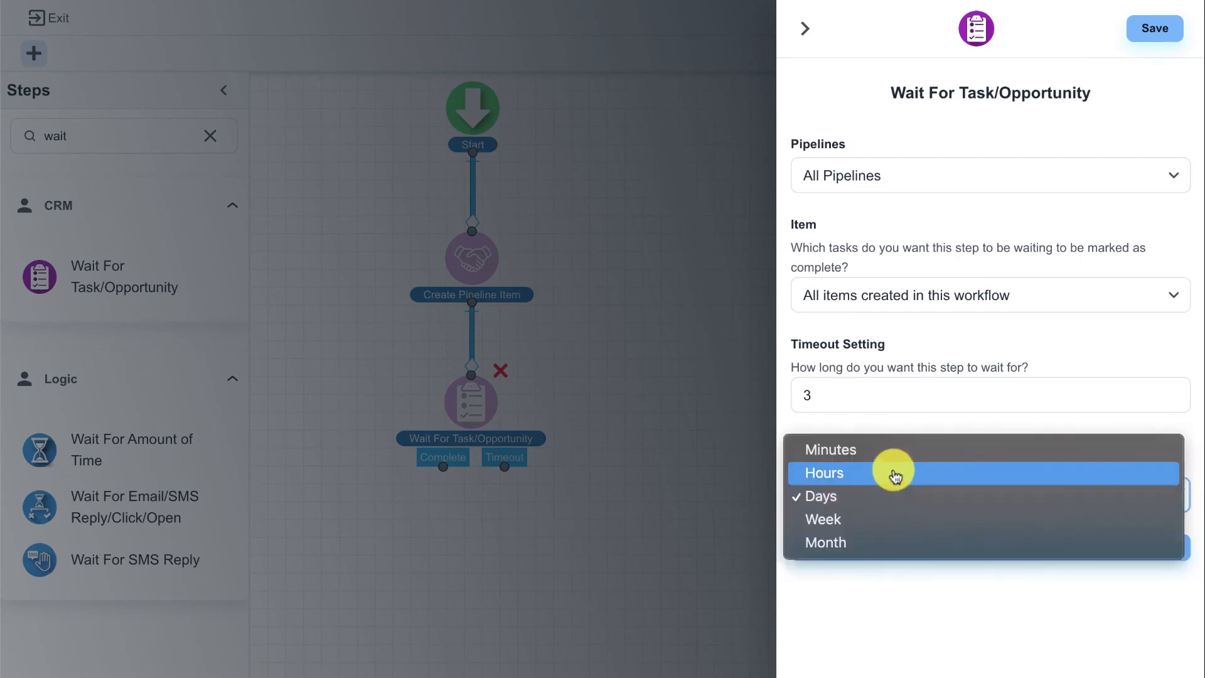
left_click(894, 474)
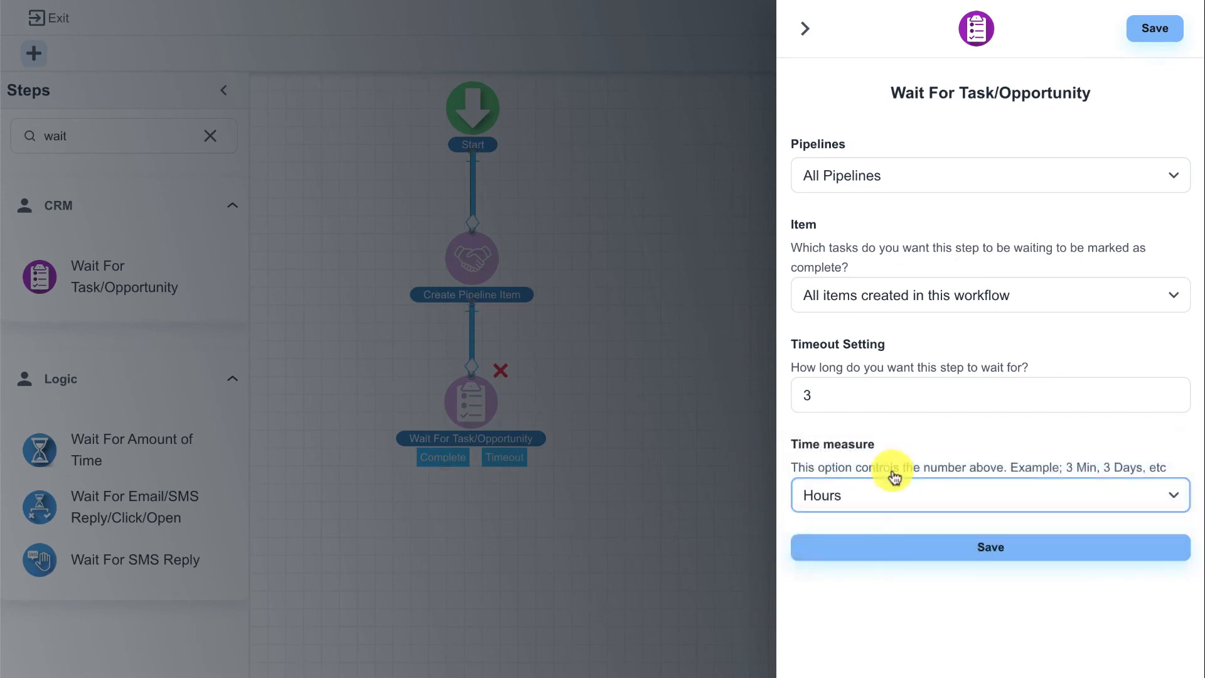
left_click_drag(837, 396, 756, 393)
type("1")
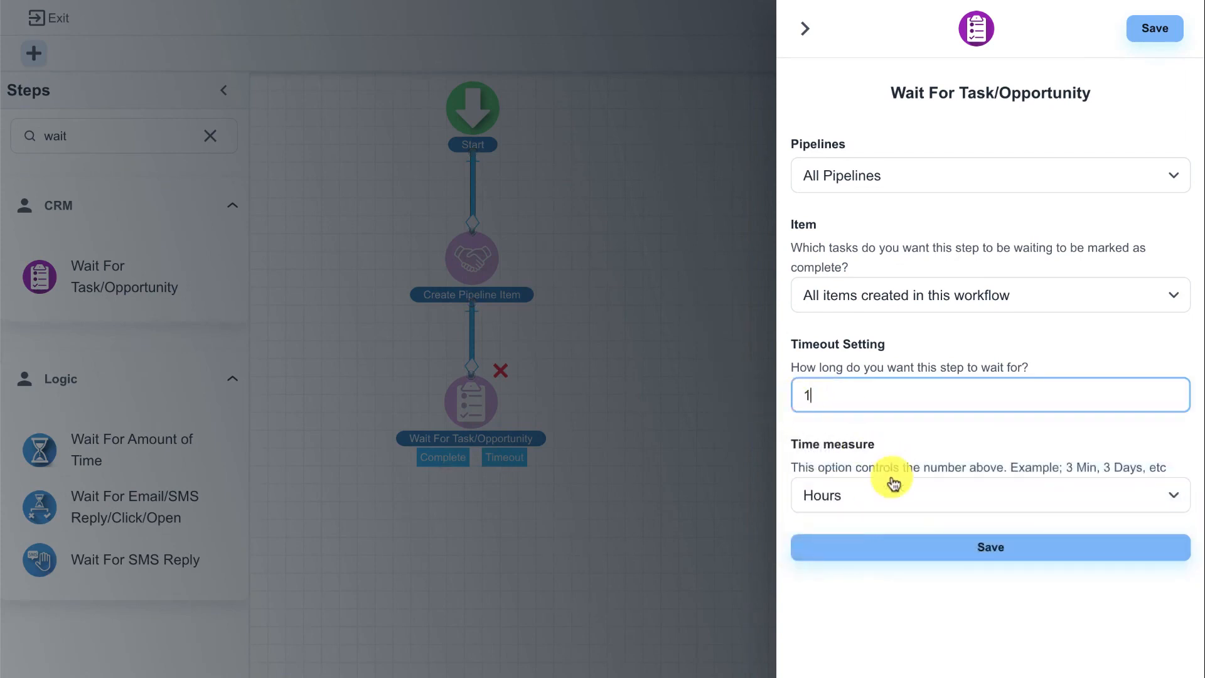
left_click(896, 544)
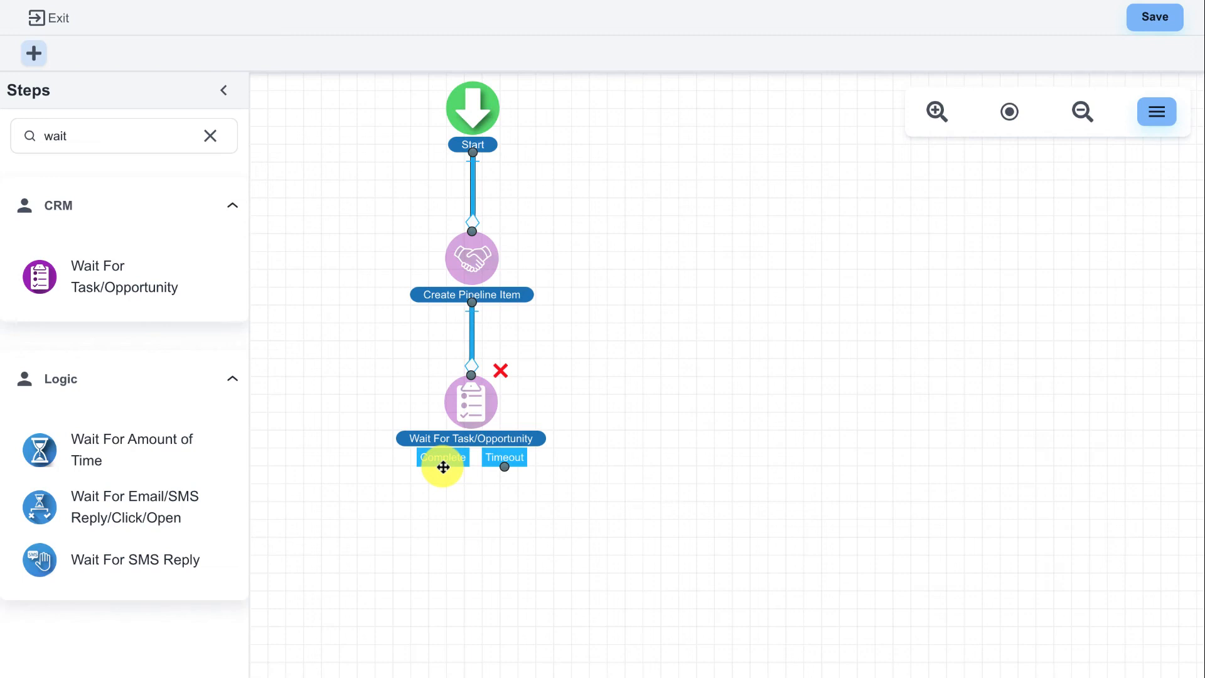
Try to extend the Timeout branch by searching for sms and placing a Send SMS step below the wait step, closing its settings unsaved
left_click_drag(508, 468, 581, 546)
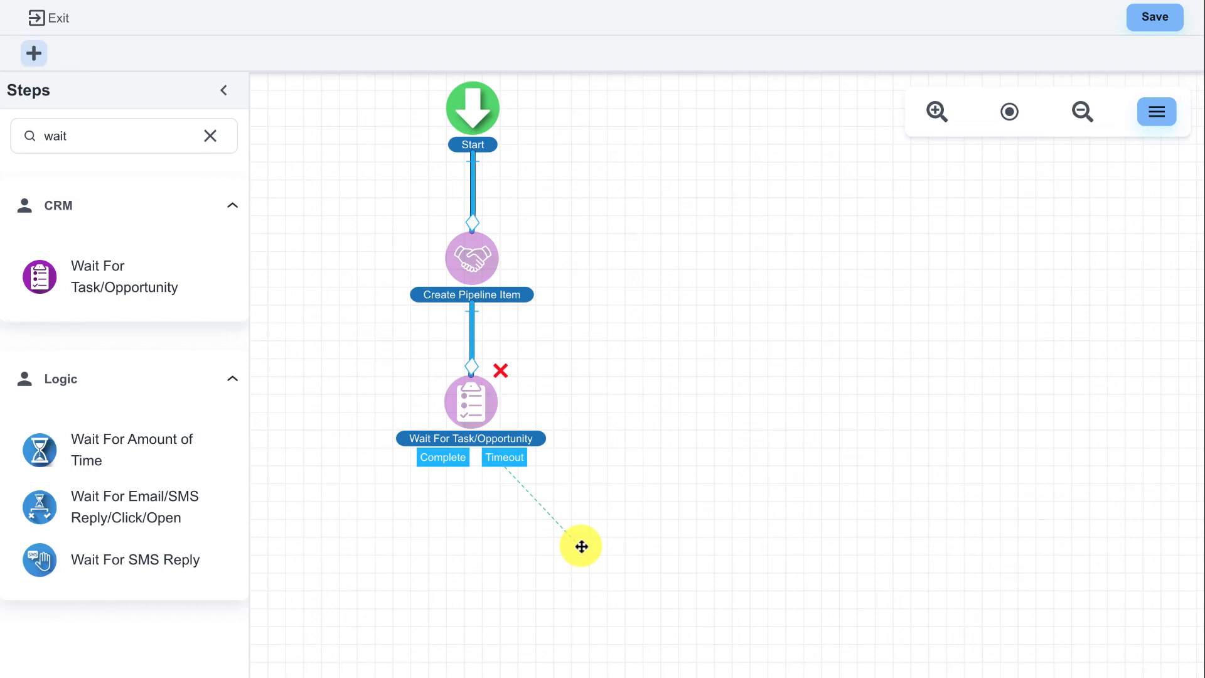
left_click_drag(581, 546, 579, 547)
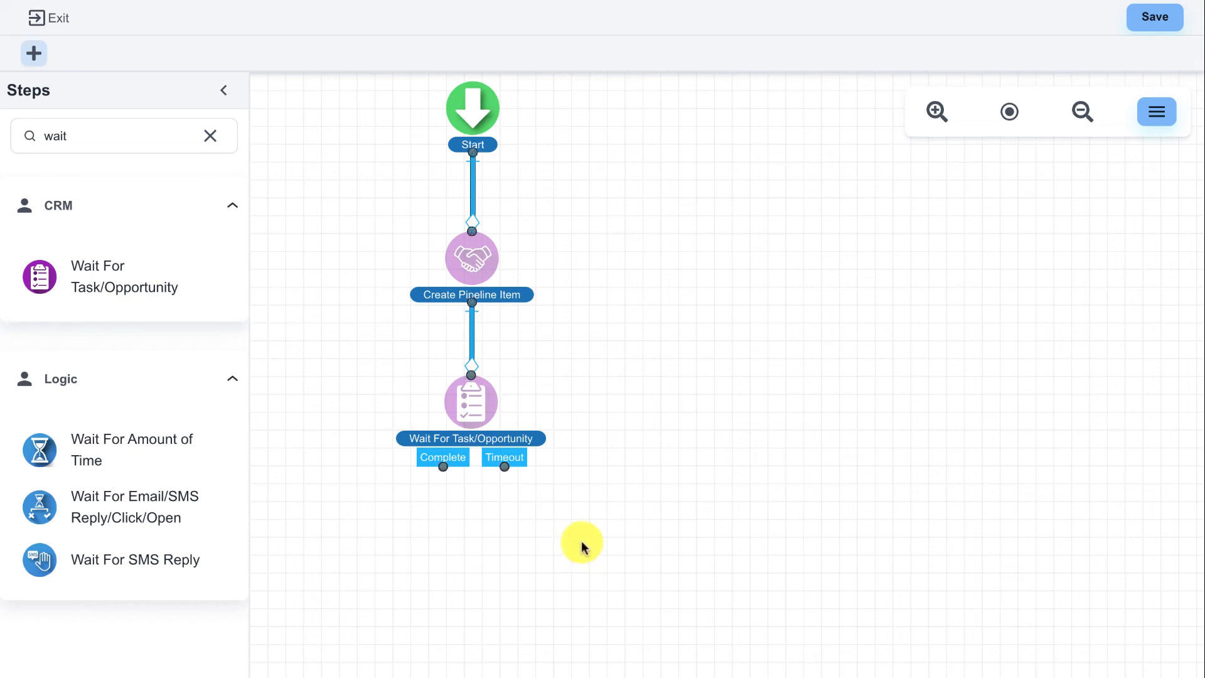
left_click(209, 138)
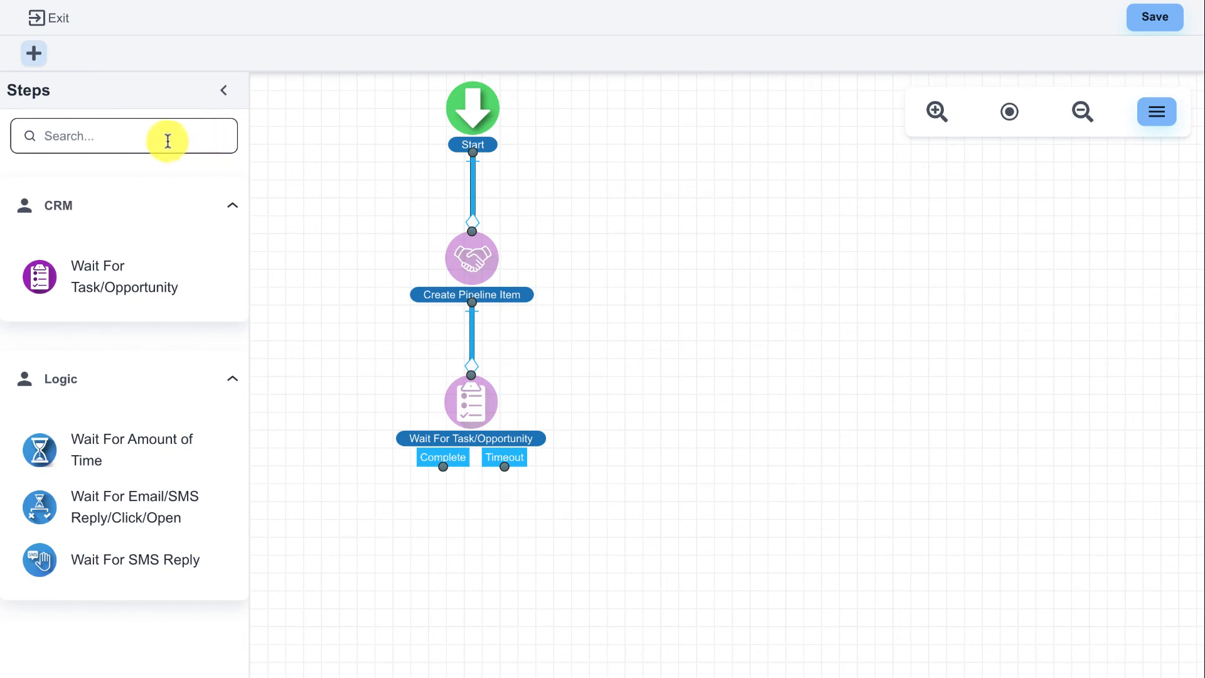
type("sms")
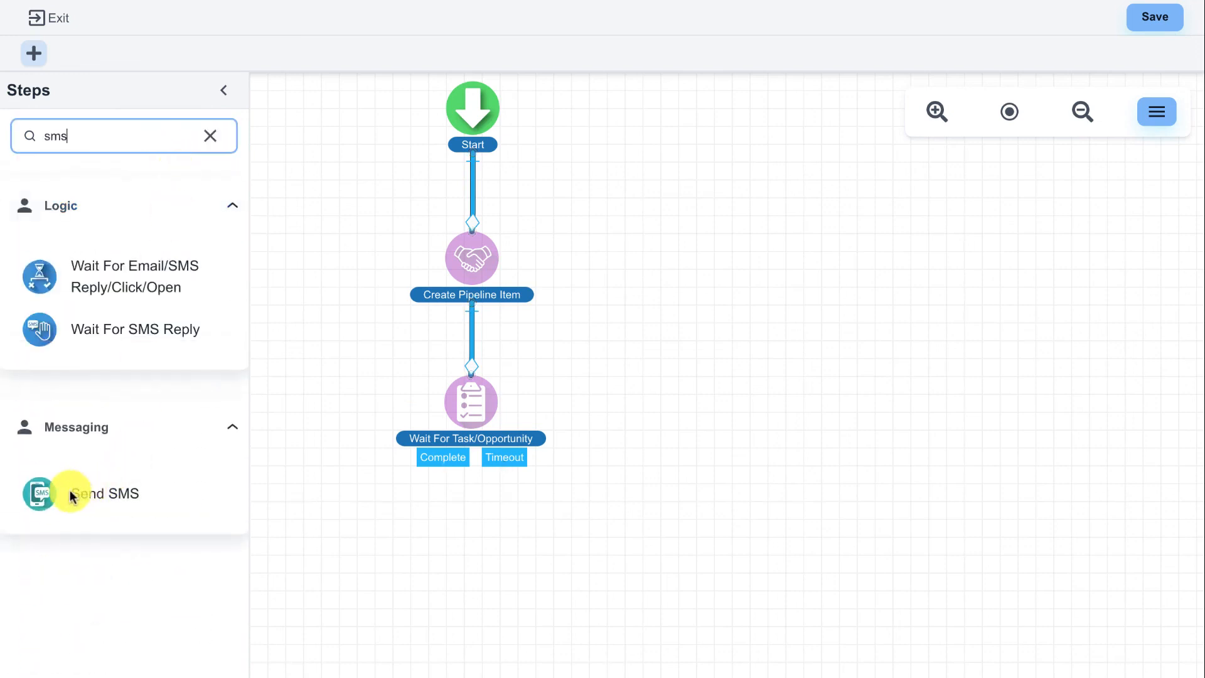
left_click_drag(71, 496, 556, 528)
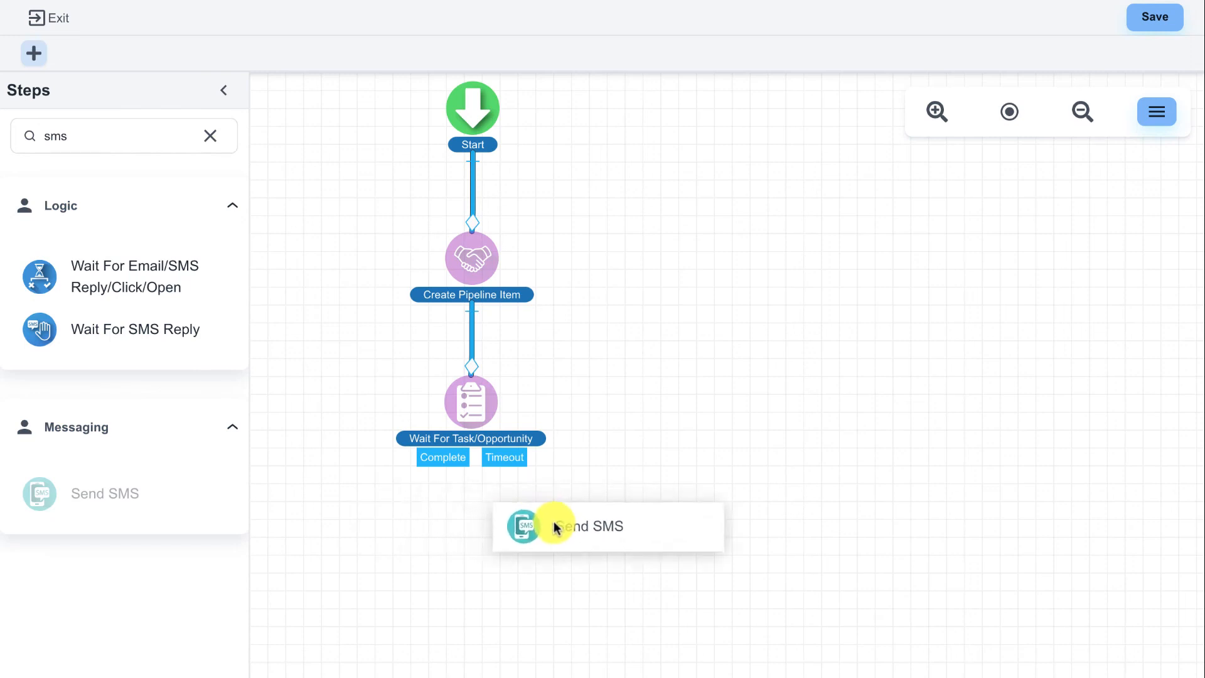
left_click_drag(556, 527, 548, 525)
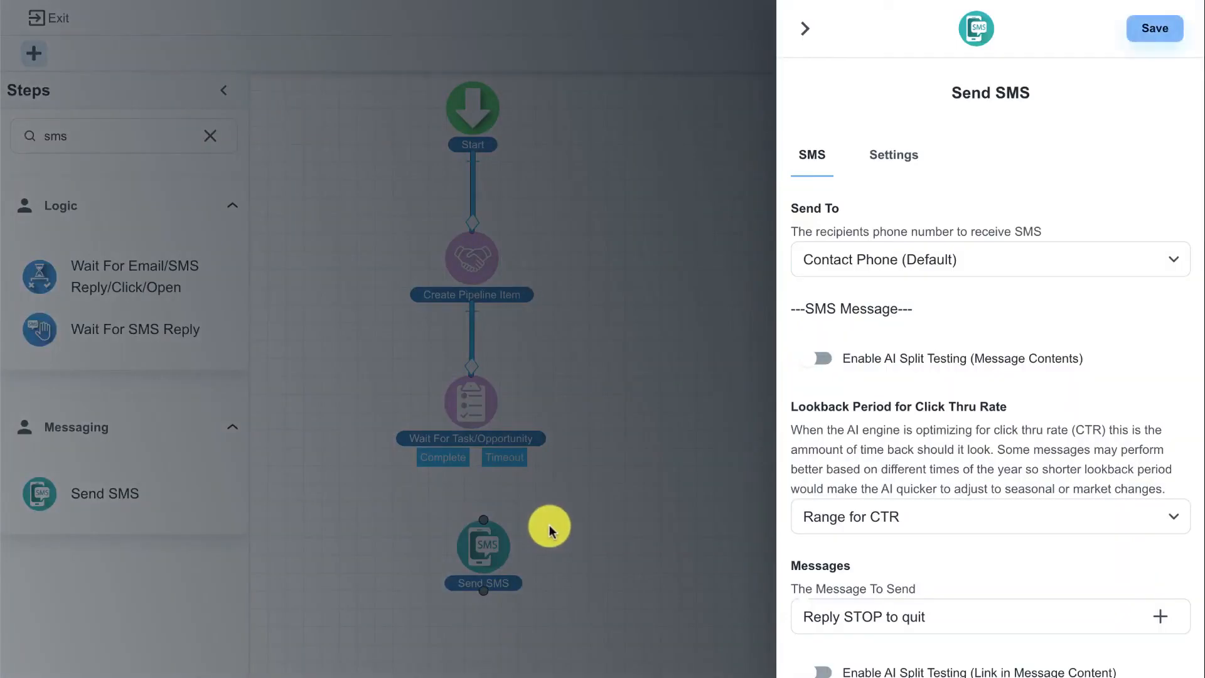
left_click(805, 35)
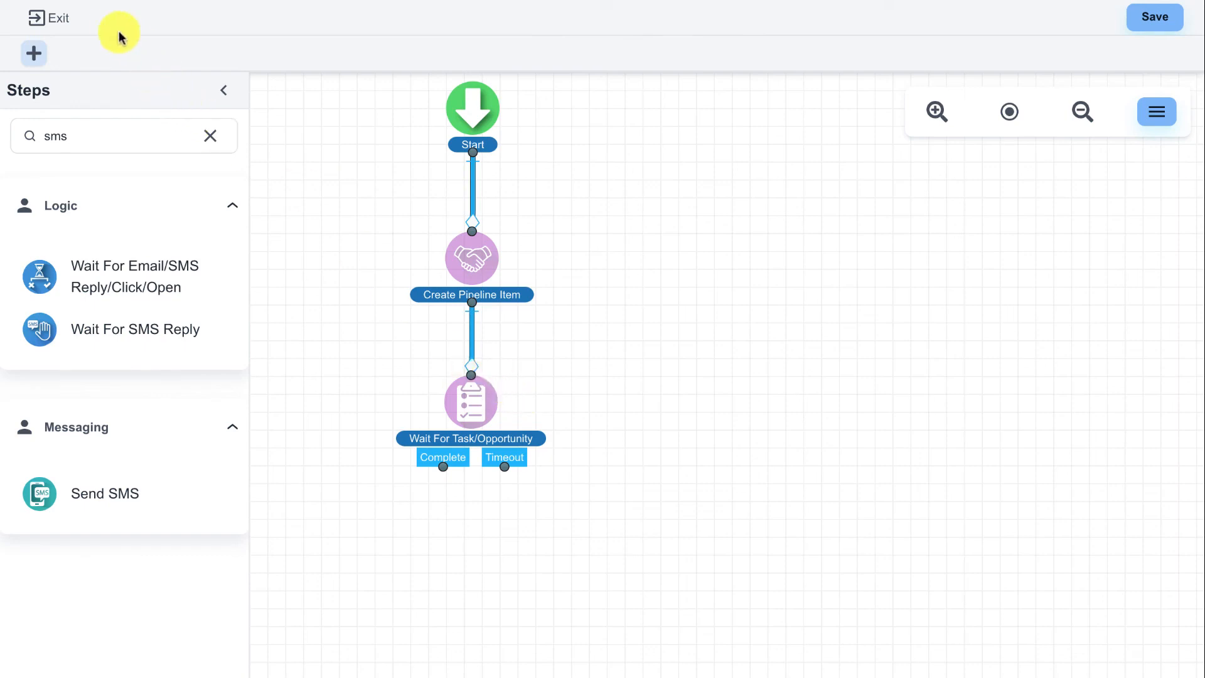
Exit the flow without saving its changes and open the record of the first contact in the Database
left_click(55, 18)
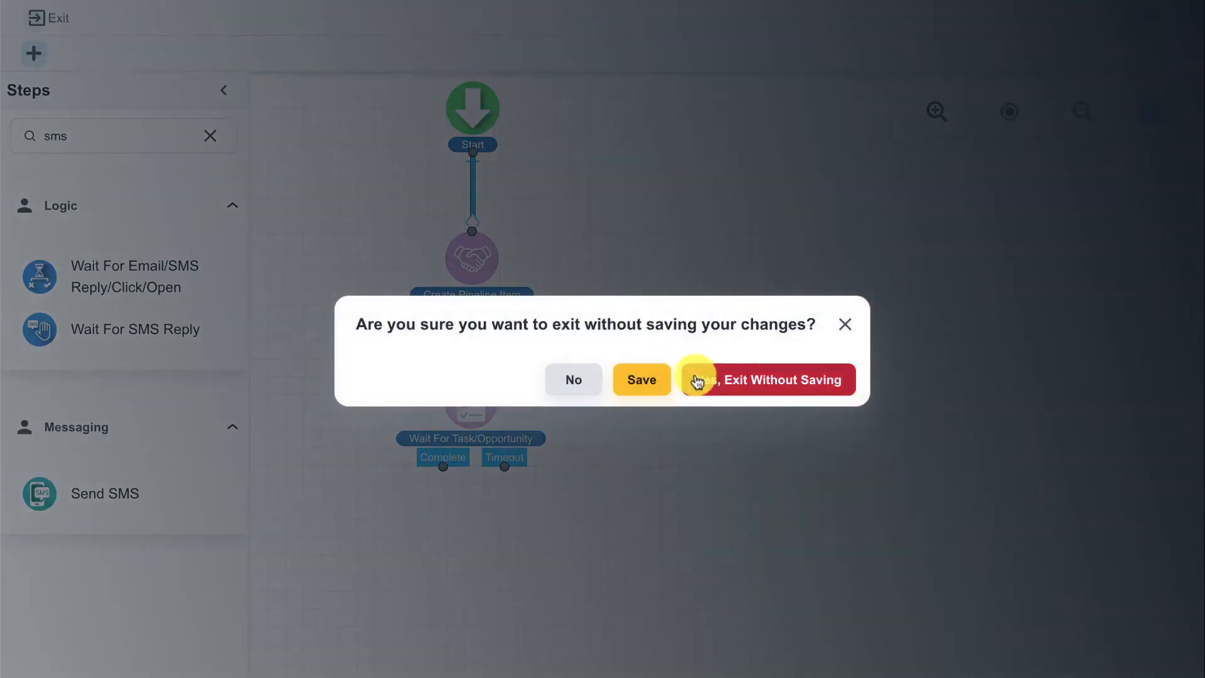
left_click(722, 386)
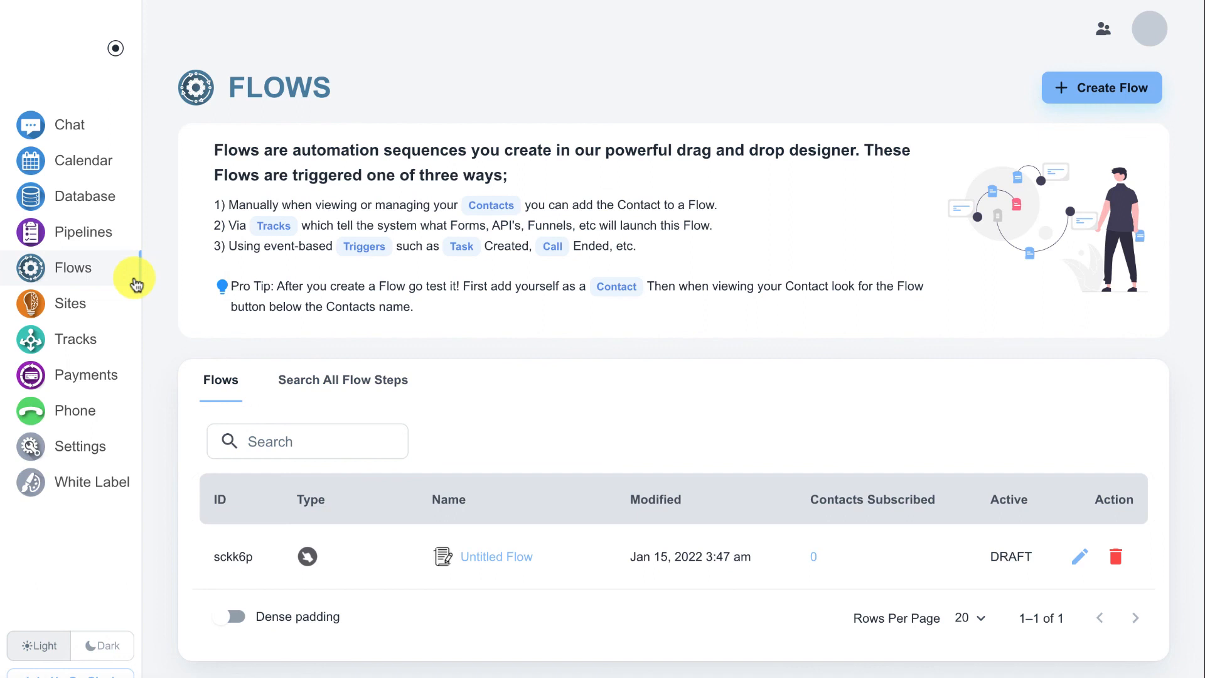
left_click(110, 203)
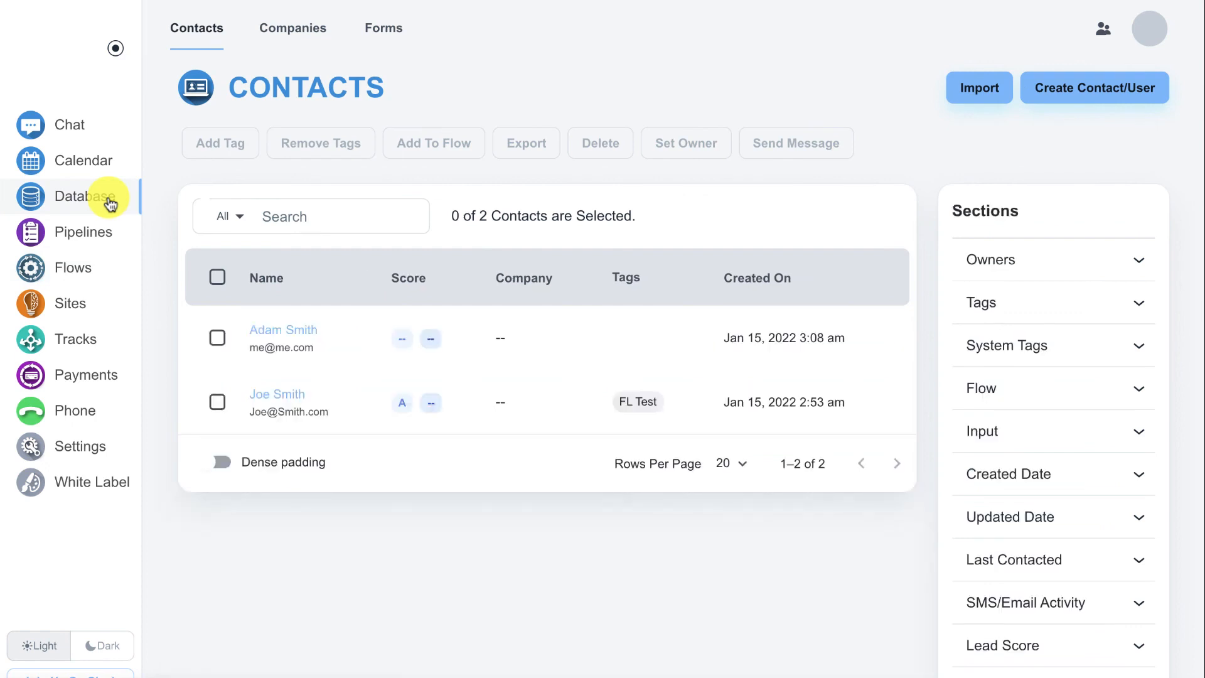
left_click(308, 338)
left_click(306, 331)
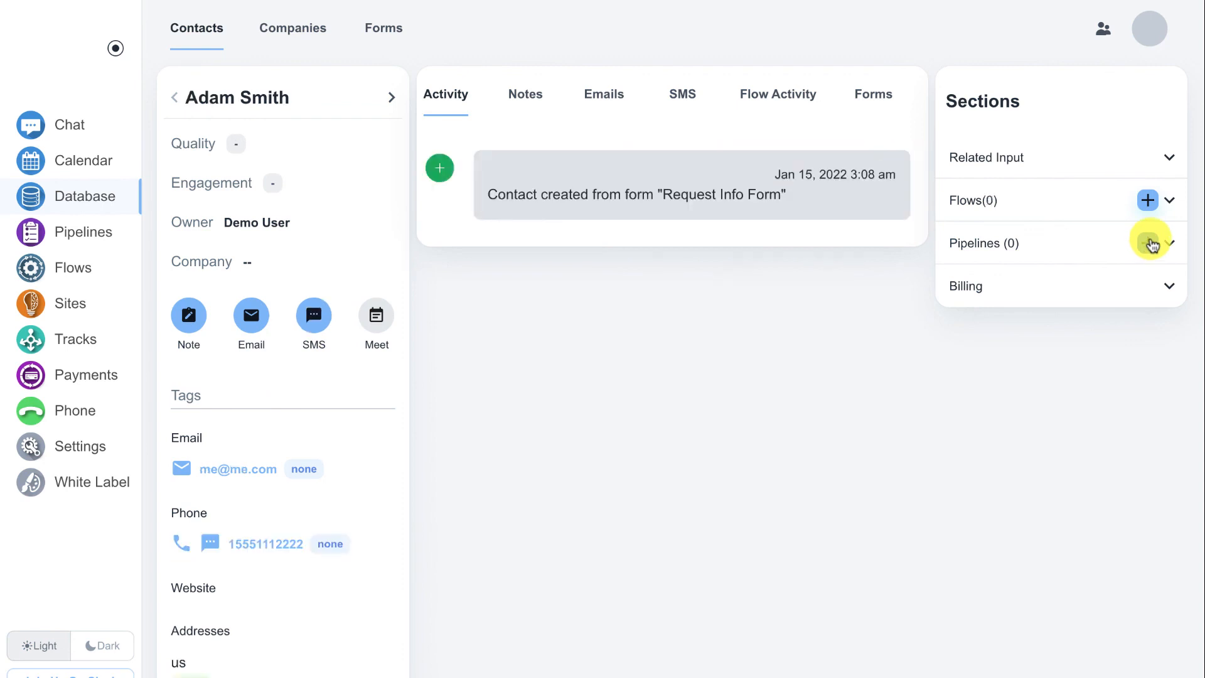
Review the fields of the New Pipeline form from the contact's record, and close it without saving
left_click(1149, 243)
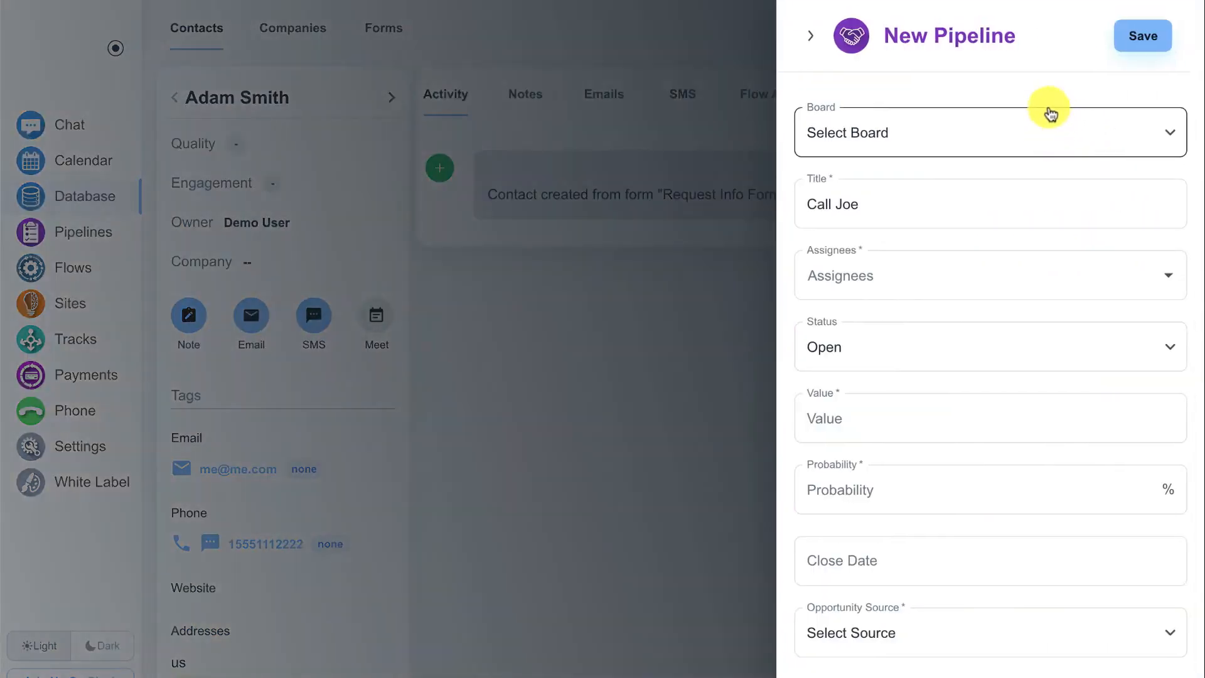
left_click(1008, 207)
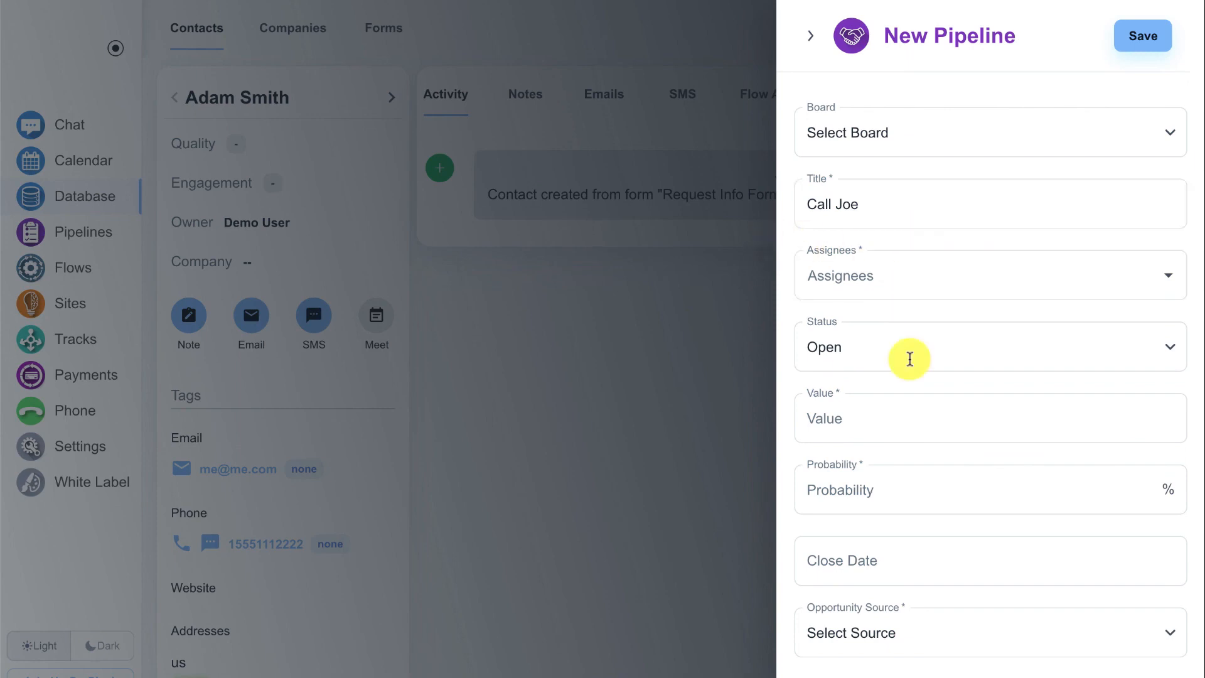
left_click(907, 418)
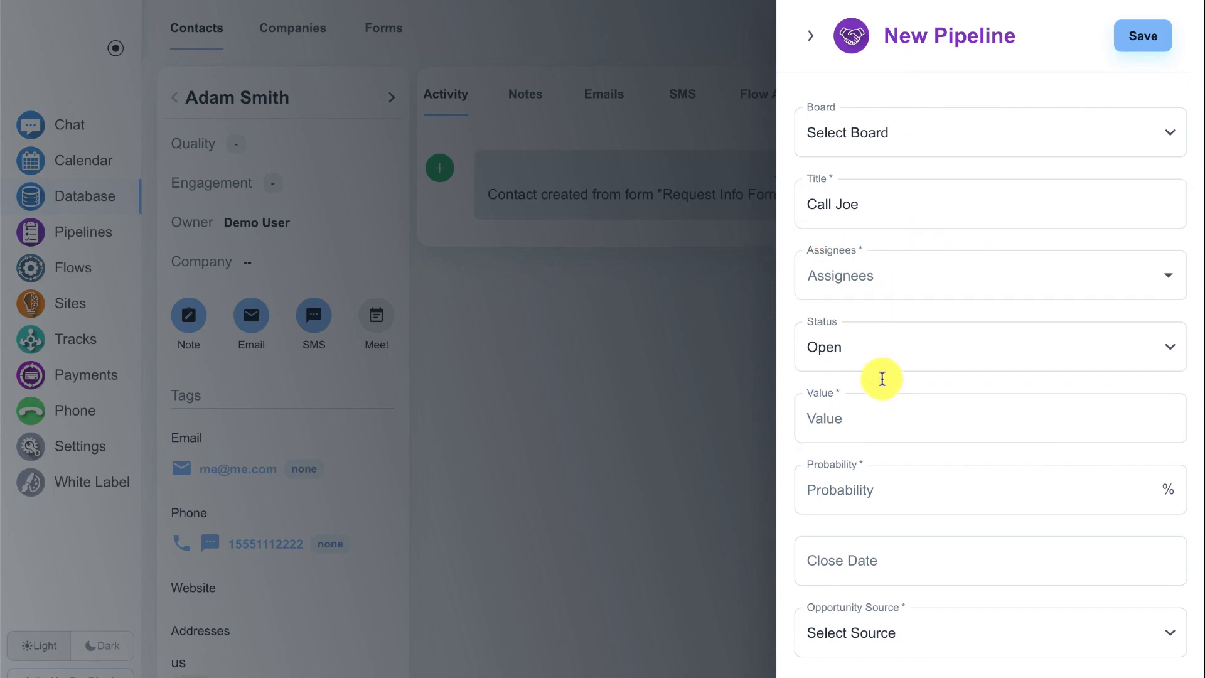
left_click(809, 36)
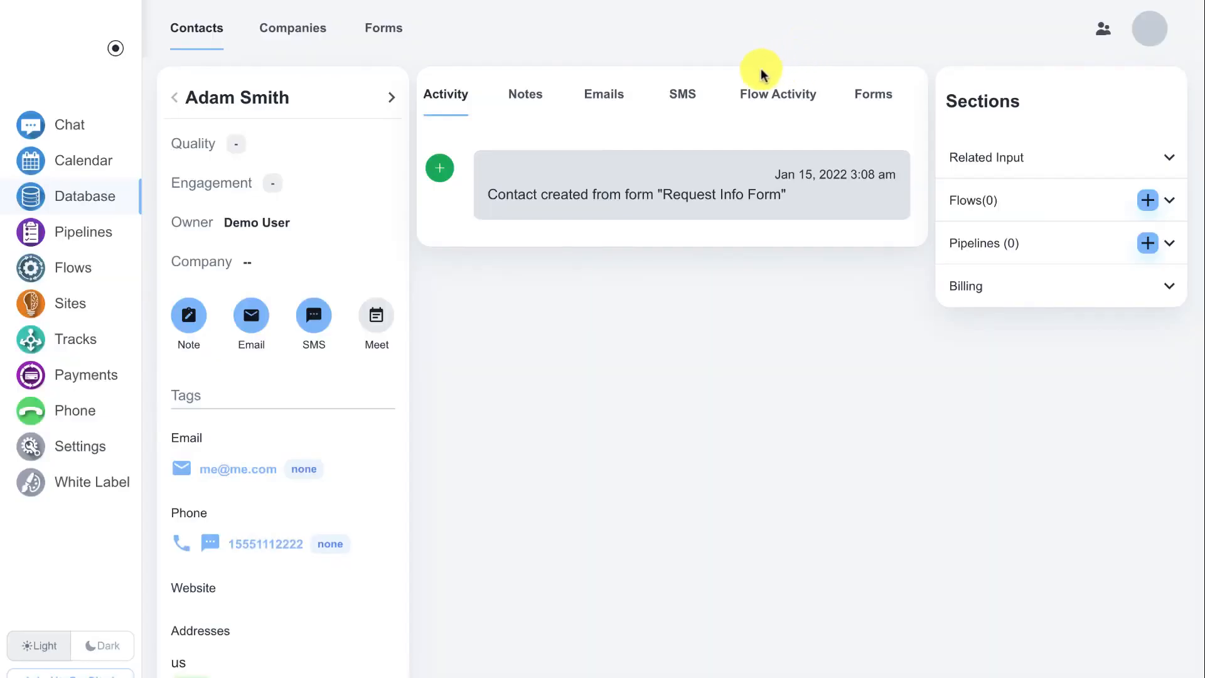
Open the Pipelines section
left_click(104, 233)
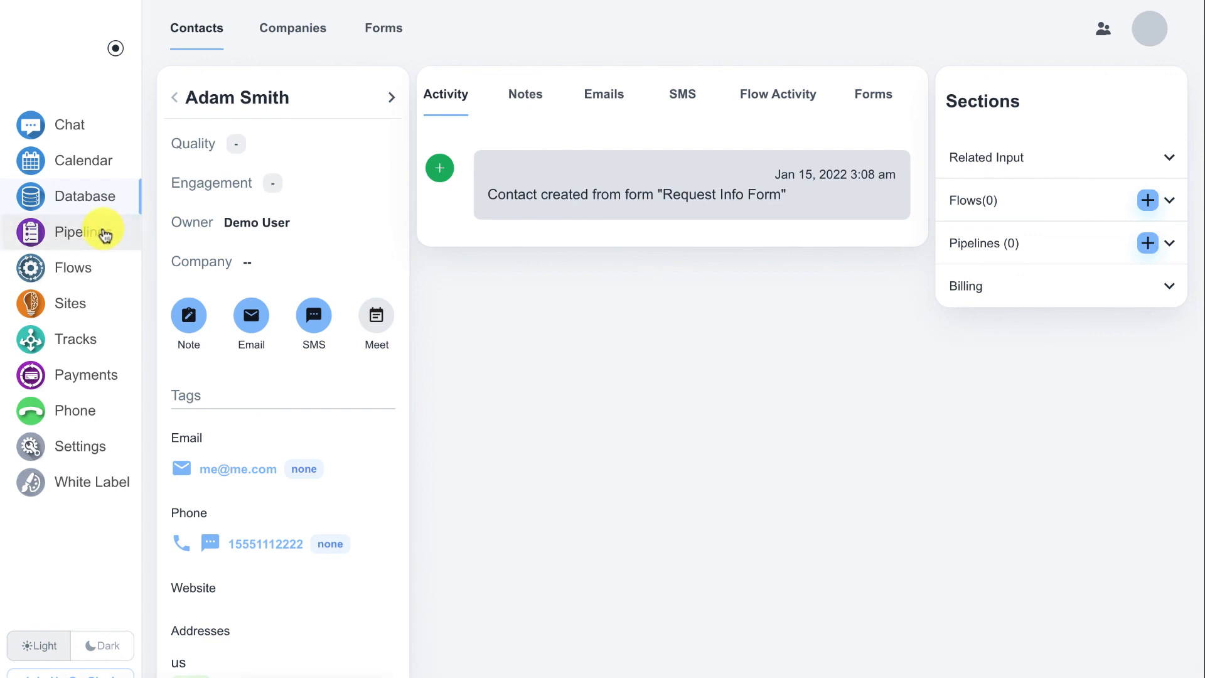